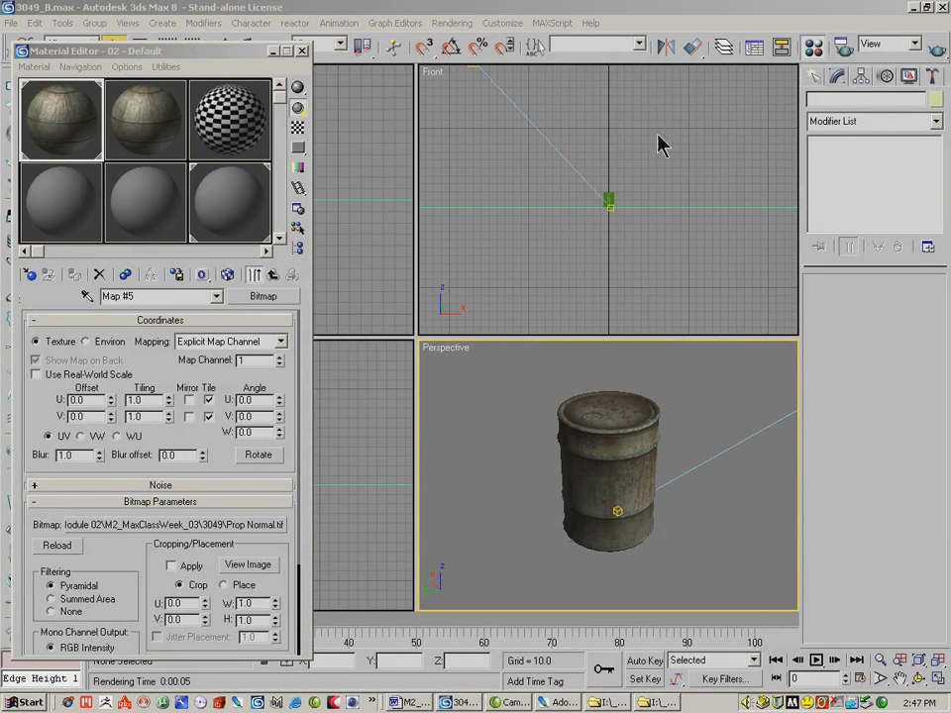
Switch to Photoshop and open the recent file Prop Diffuse.tga, placing its window clear of the toolbox
click(550, 704)
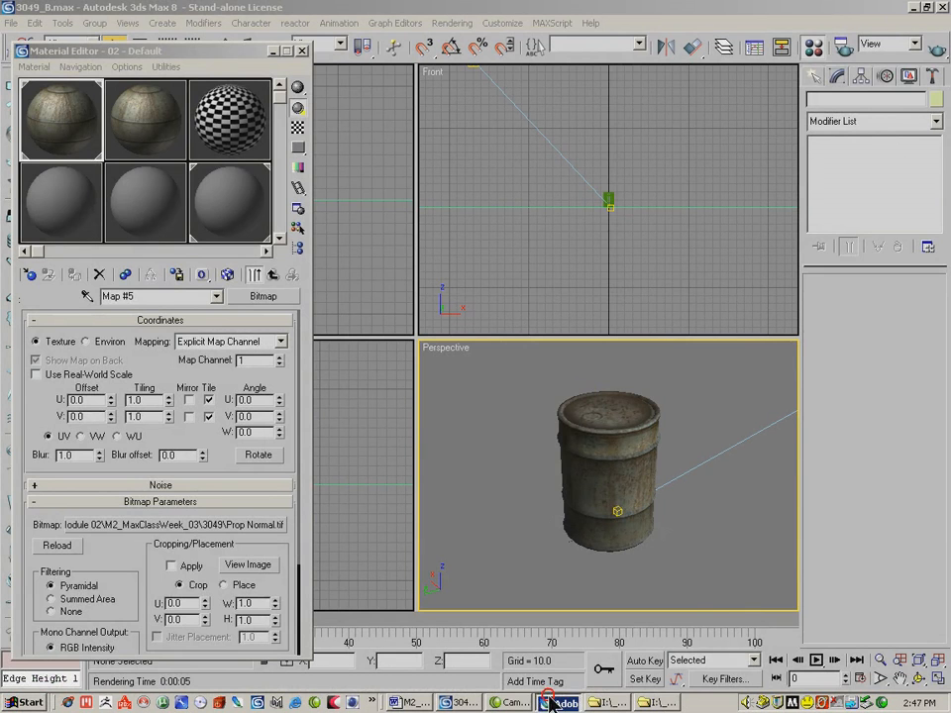
click(580, 126)
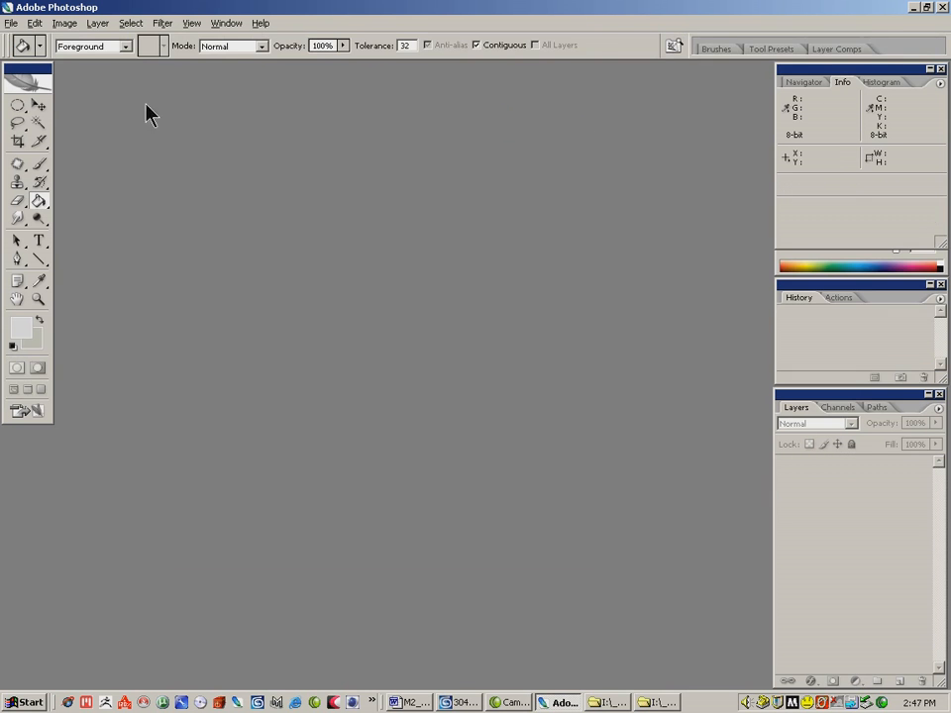
click(13, 23)
mouse_move(14, 98)
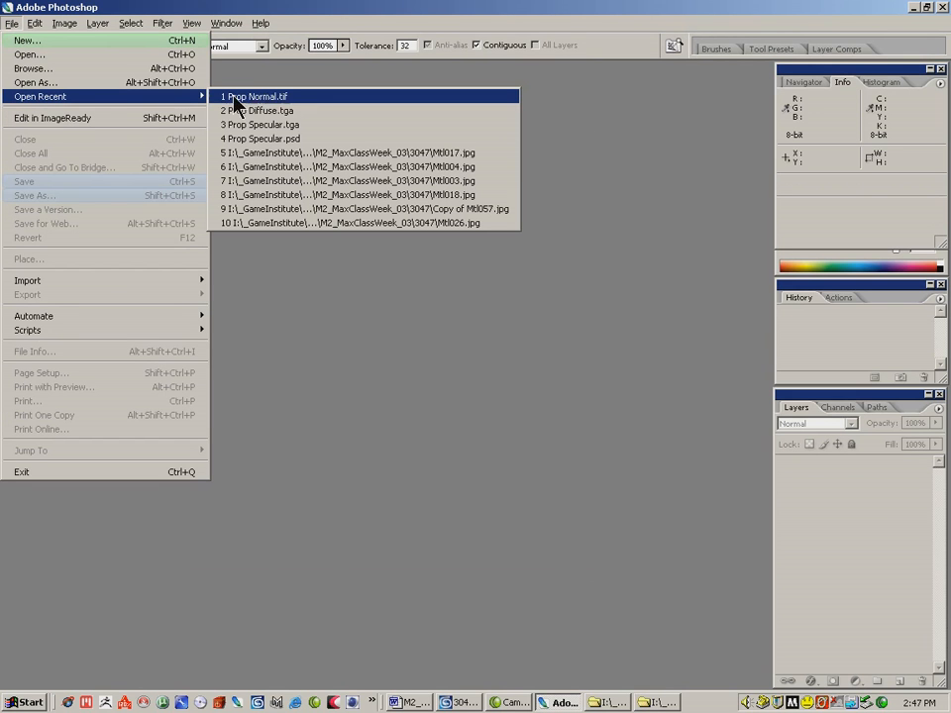
click(305, 116)
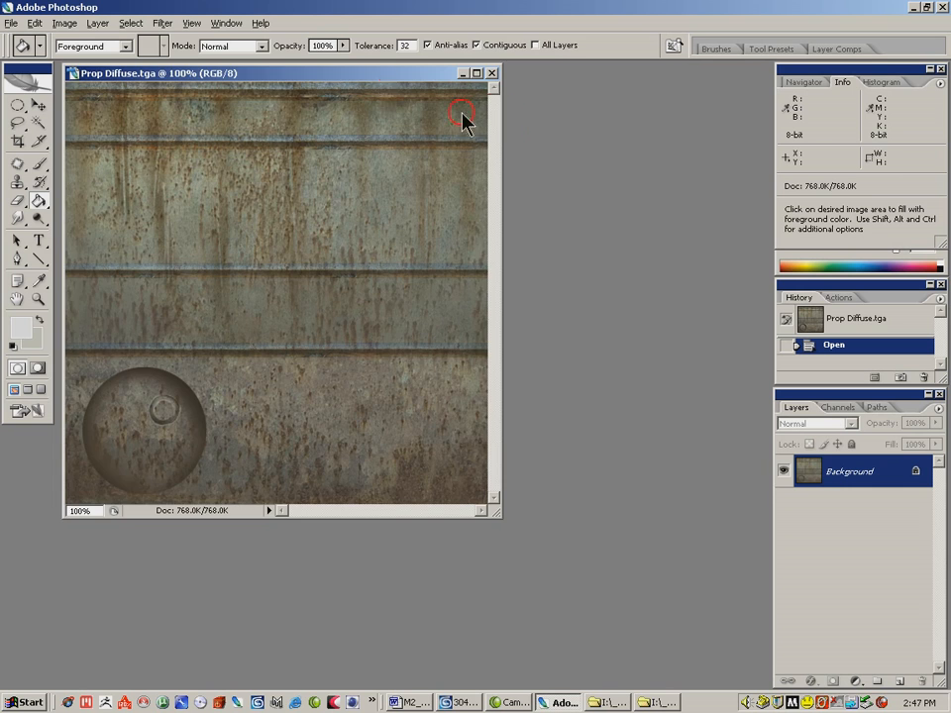
drag(76, 70, 167, 99)
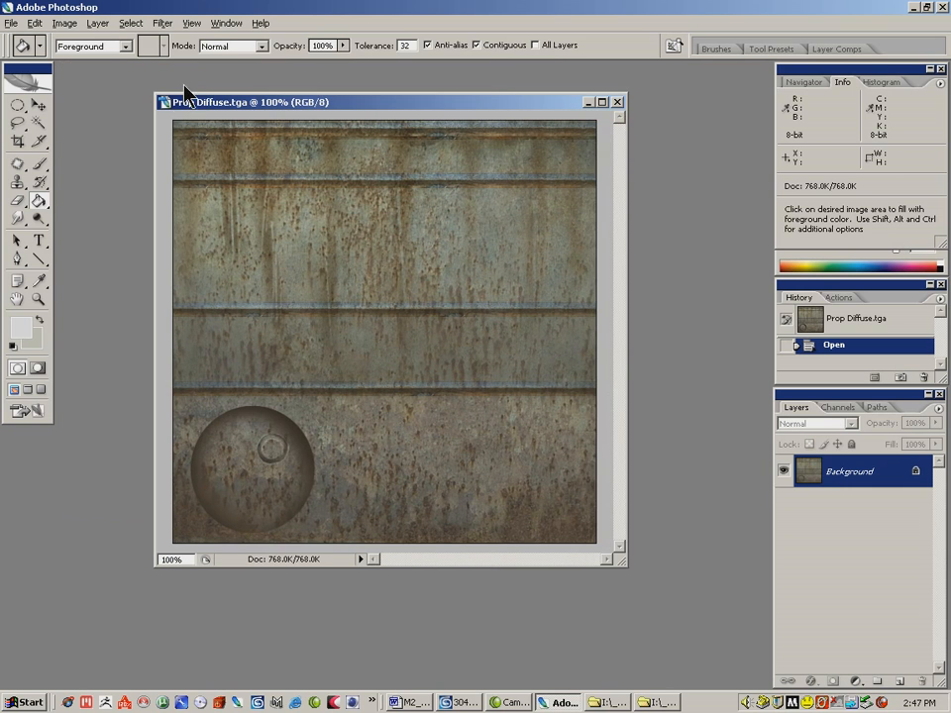
Remove all colour from the diffuse texture with Hue/Saturation by setting Saturation to -100
click(65, 23)
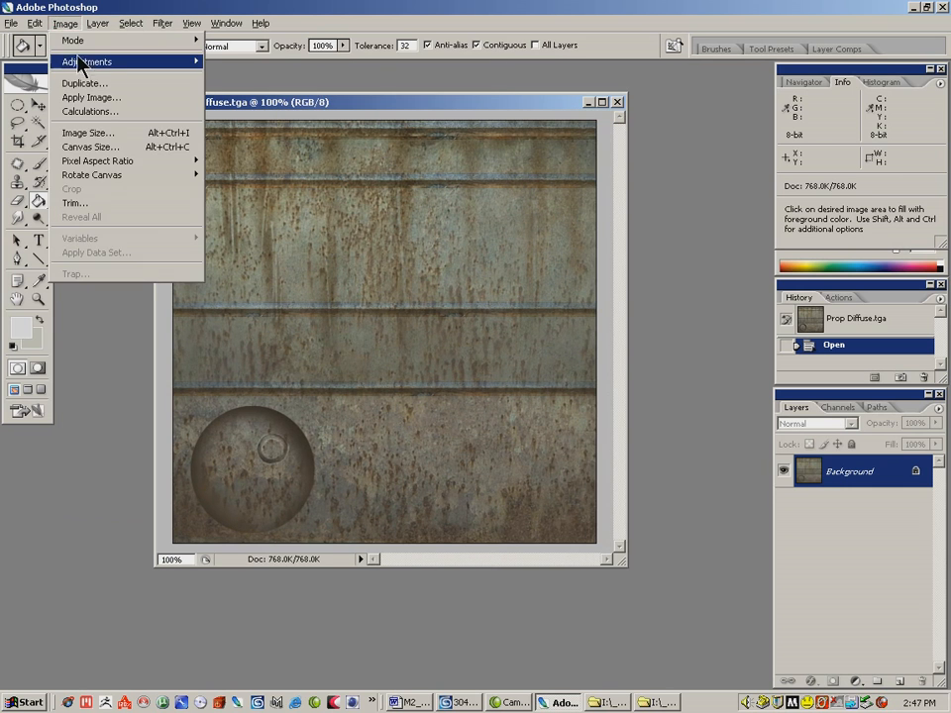
mouse_move(178, 62)
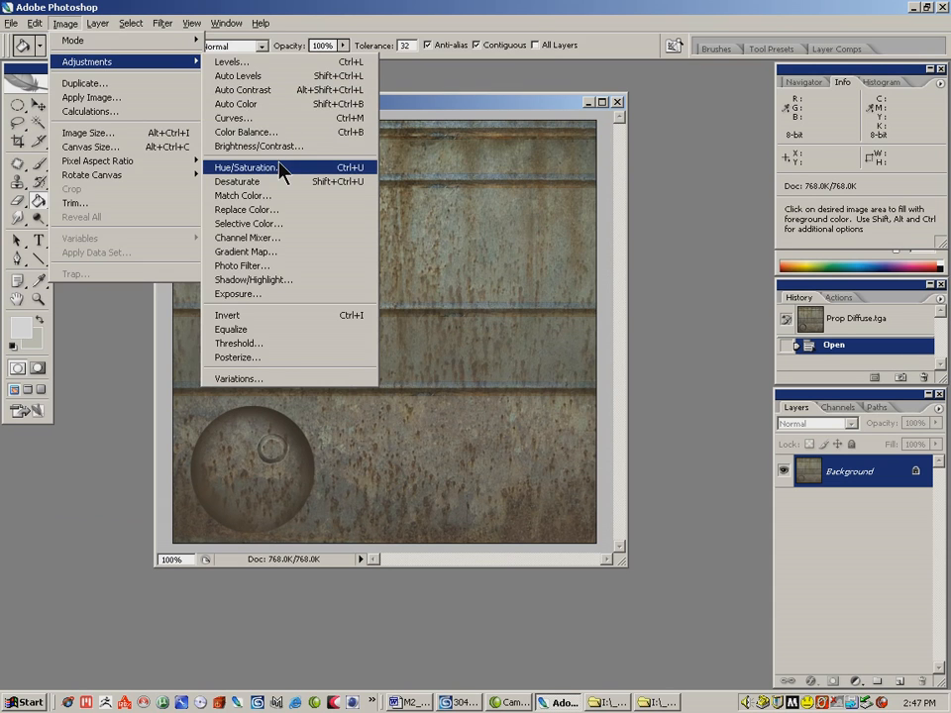
click(283, 166)
click(352, 269)
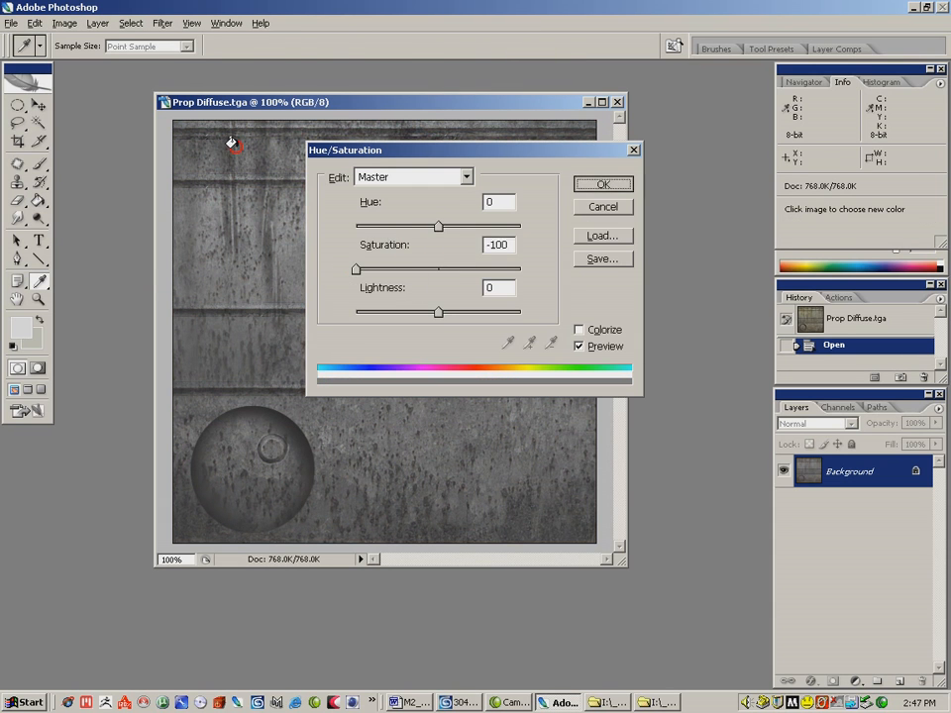
key(Return)
key(g)
Lighten and flatten the greyscale texture with Brightness/Contrast, using Brightness +46 and Contrast about -23
click(62, 23)
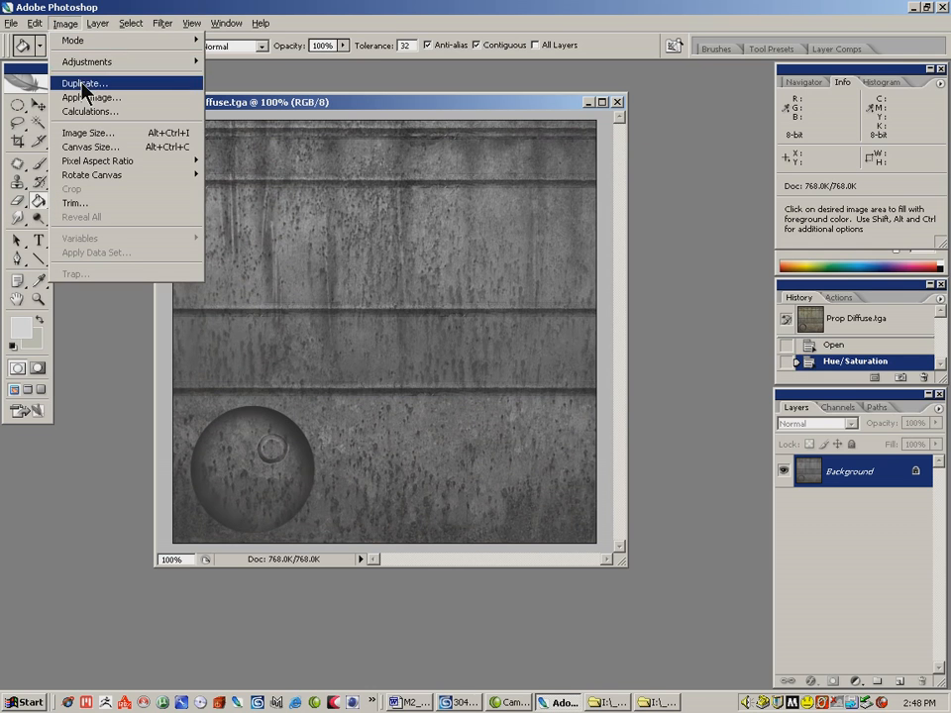
mouse_move(181, 63)
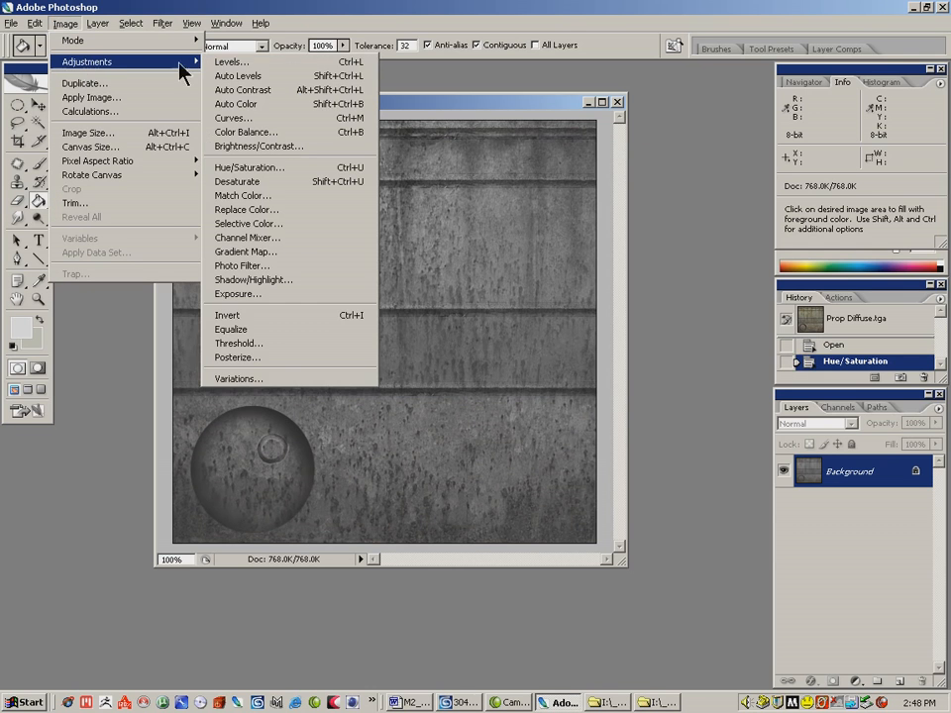
click(280, 147)
drag(442, 244, 476, 245)
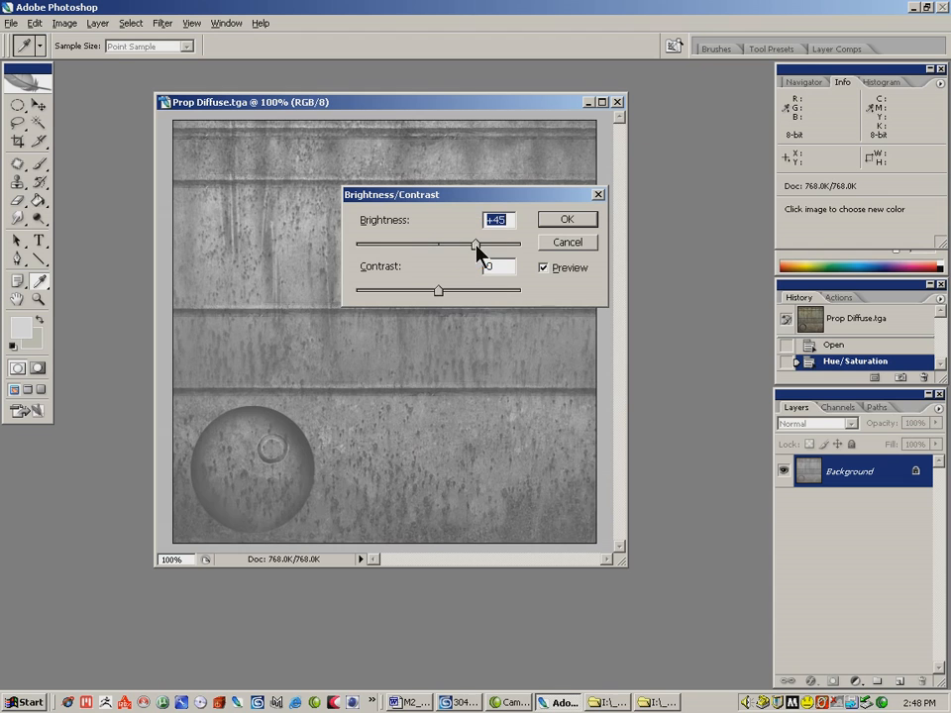
drag(439, 292, 417, 299)
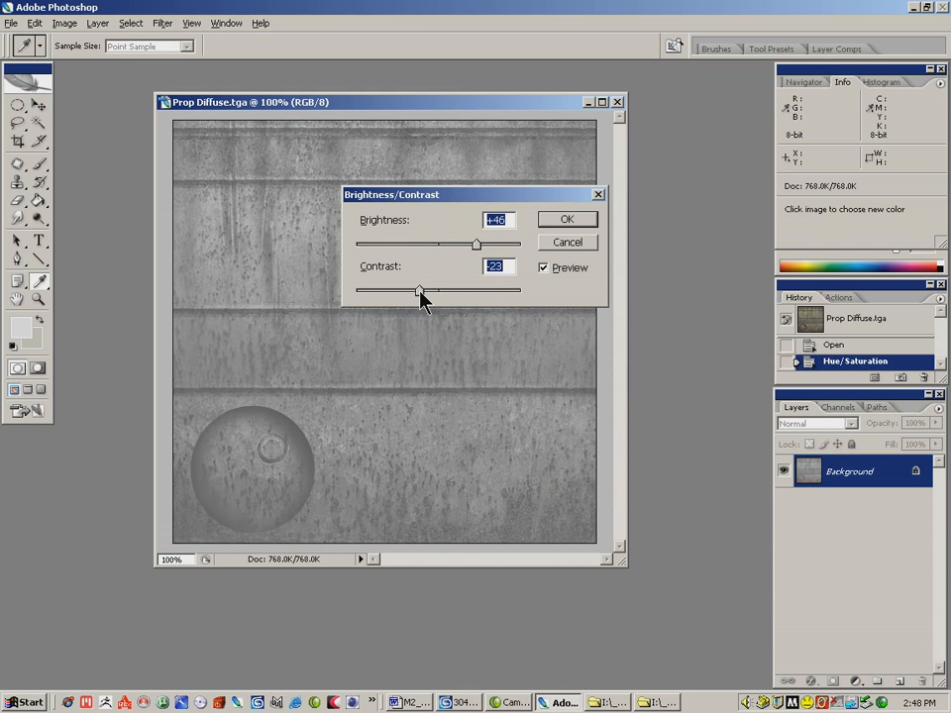
click(567, 219)
key(g)
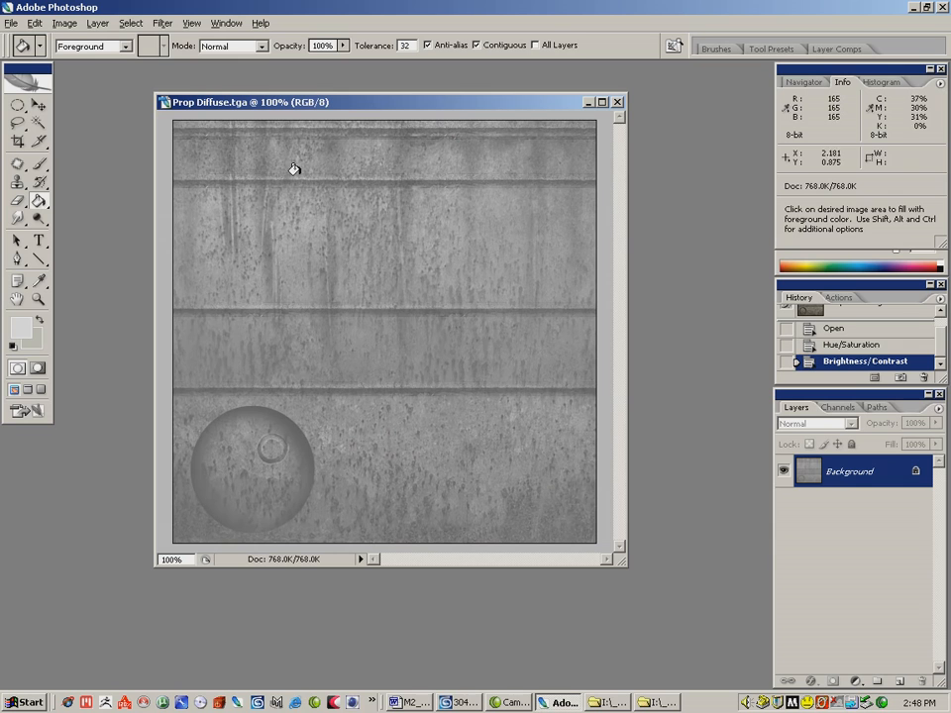
click(18, 105)
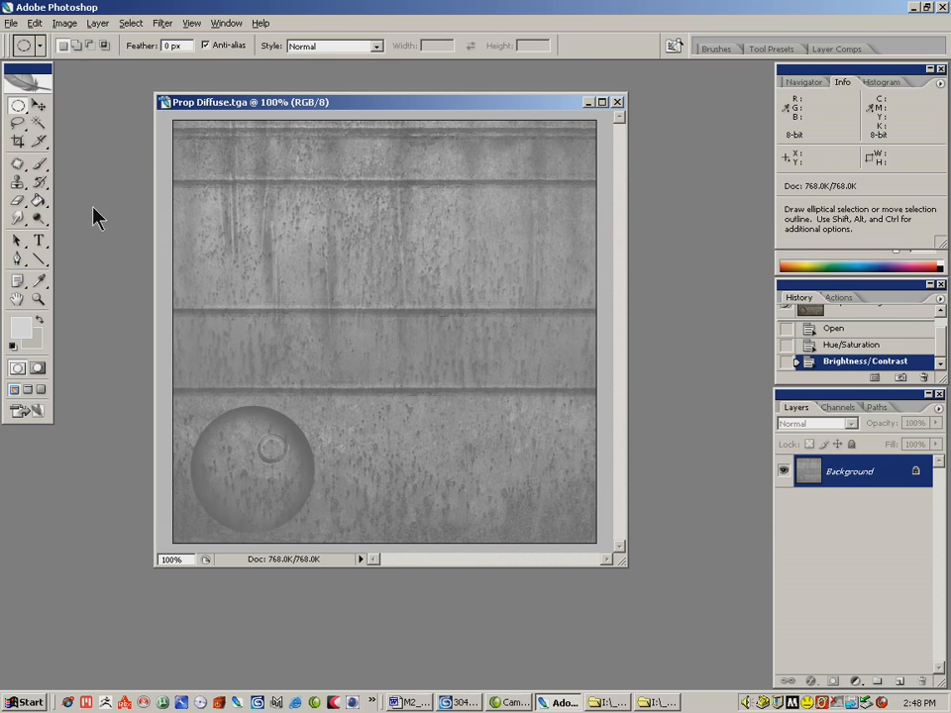
click(40, 165)
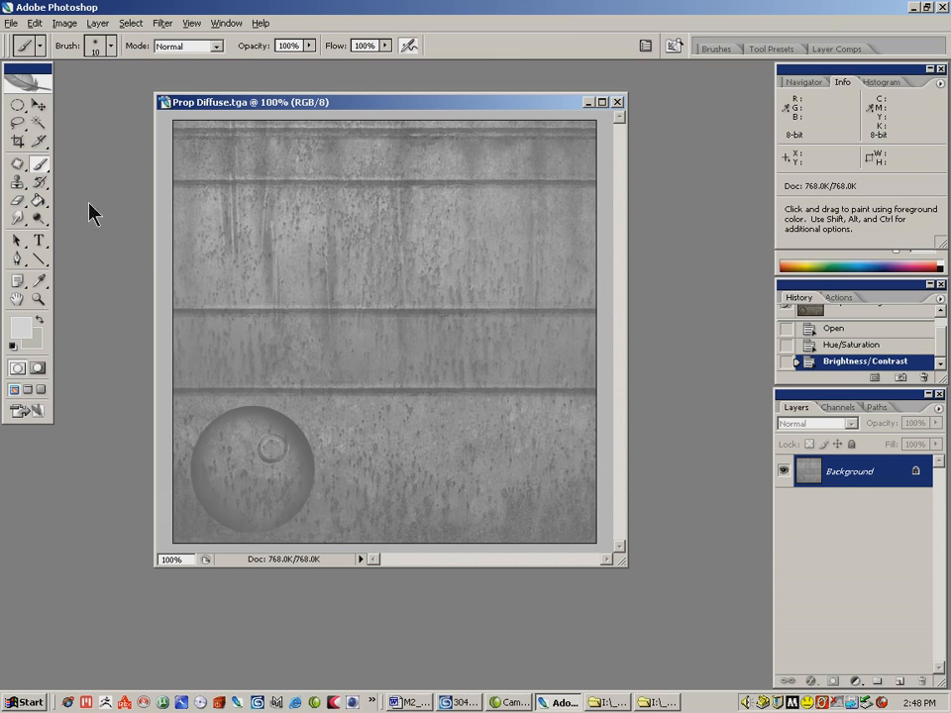
alt+click(373, 426)
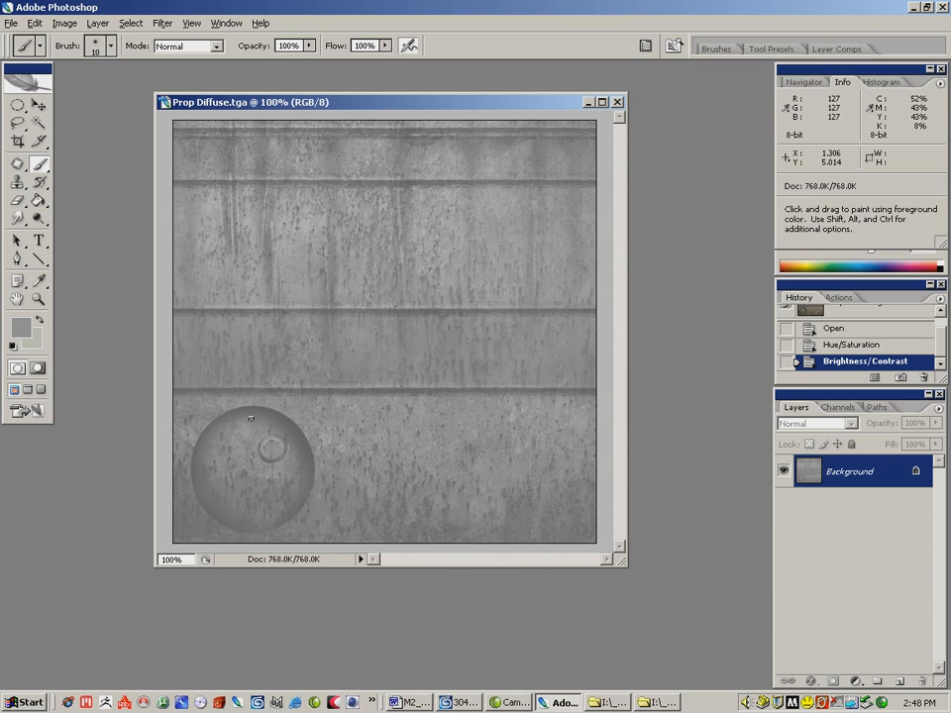
click(18, 105)
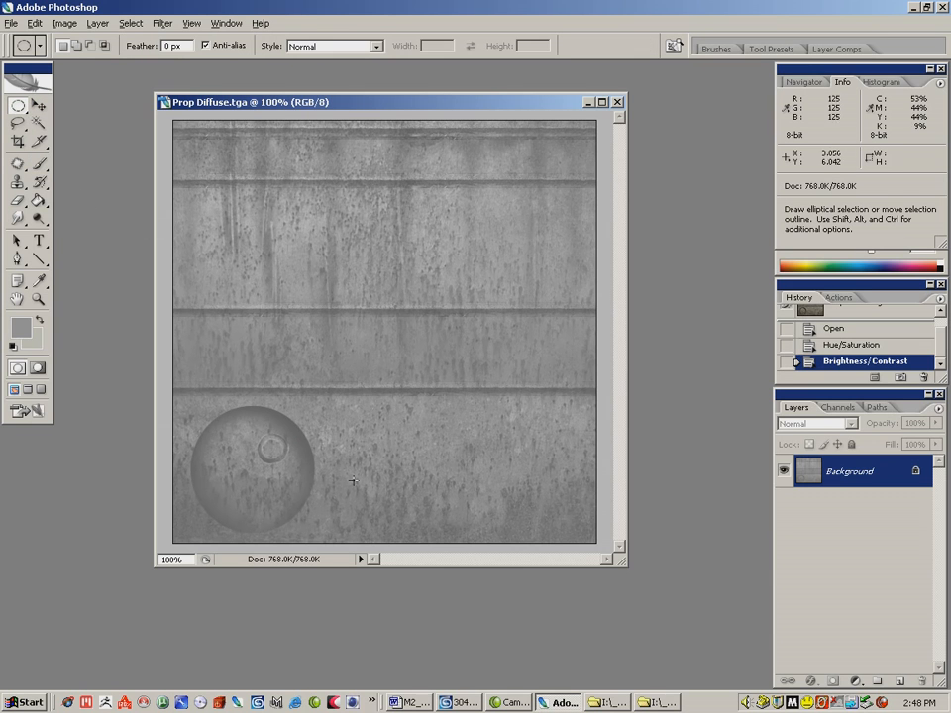
click(17, 164)
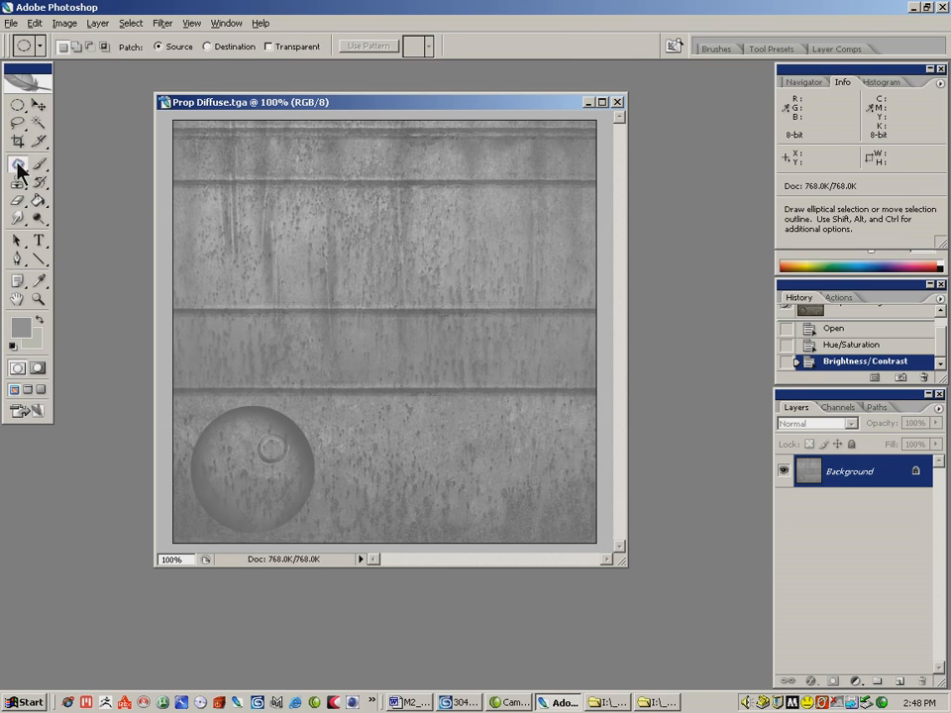
Clone Stamp clean metal from the surrounding surface over the large shaded disc, leaving only the small ring inside it
click(17, 182)
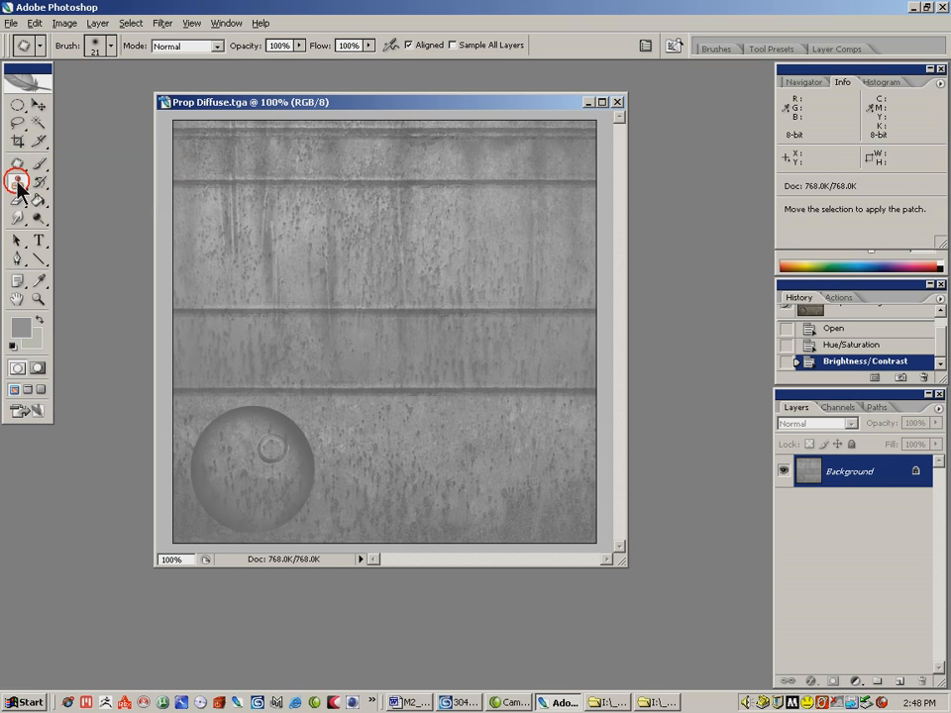
alt+click(366, 444)
mouse_move(318, 462)
mouse_down()
mouse_move(301, 431)
mouse_move(272, 413)
mouse_move(303, 448)
mouse_up()
alt+click(349, 442)
alt+click(353, 454)
mouse_move(305, 492)
mouse_down()
mouse_move(299, 520)
mouse_move(288, 514)
mouse_move(297, 488)
mouse_move(270, 515)
mouse_move(227, 520)
mouse_move(208, 486)
mouse_move(217, 511)
mouse_move(206, 434)
mouse_up()
alt+click(363, 486)
alt+click(382, 496)
alt+click(306, 428)
mouse_move(247, 403)
mouse_down()
mouse_move(221, 431)
mouse_move(214, 425)
mouse_move(257, 414)
mouse_up()
alt+click(373, 433)
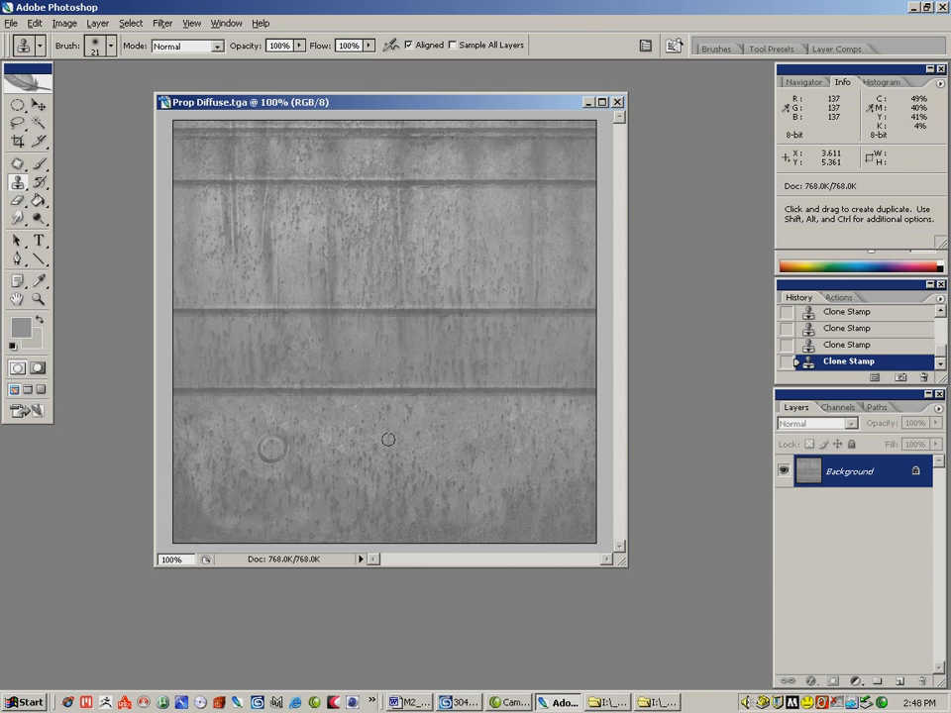
Ready the Brush tool and add a new layer named Layer 1 with Normal mode and 100% opacity
click(40, 164)
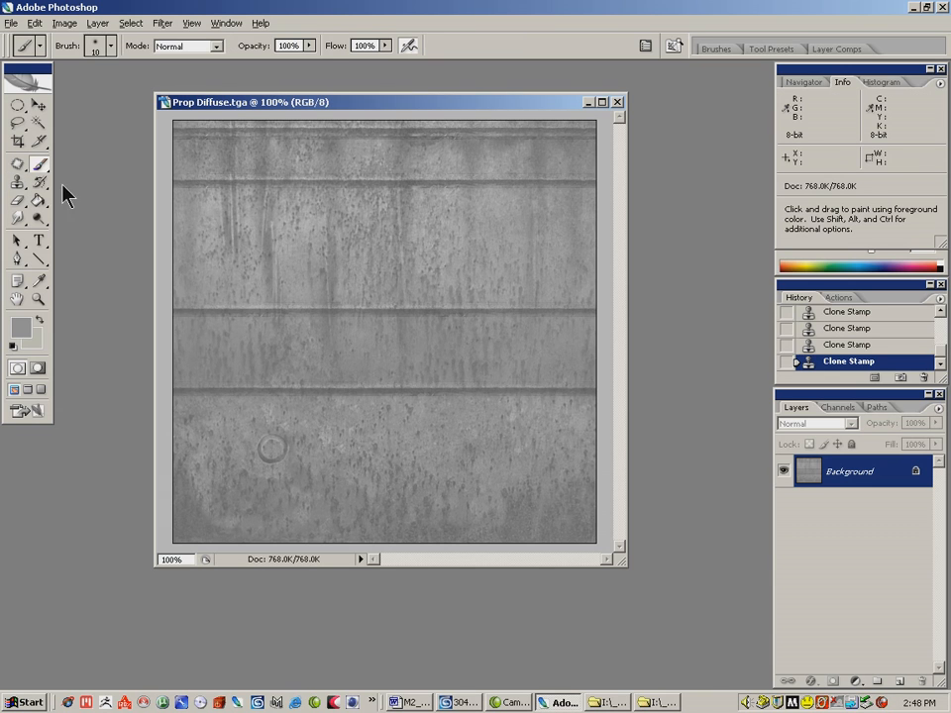
click(936, 407)
click(792, 87)
click(610, 216)
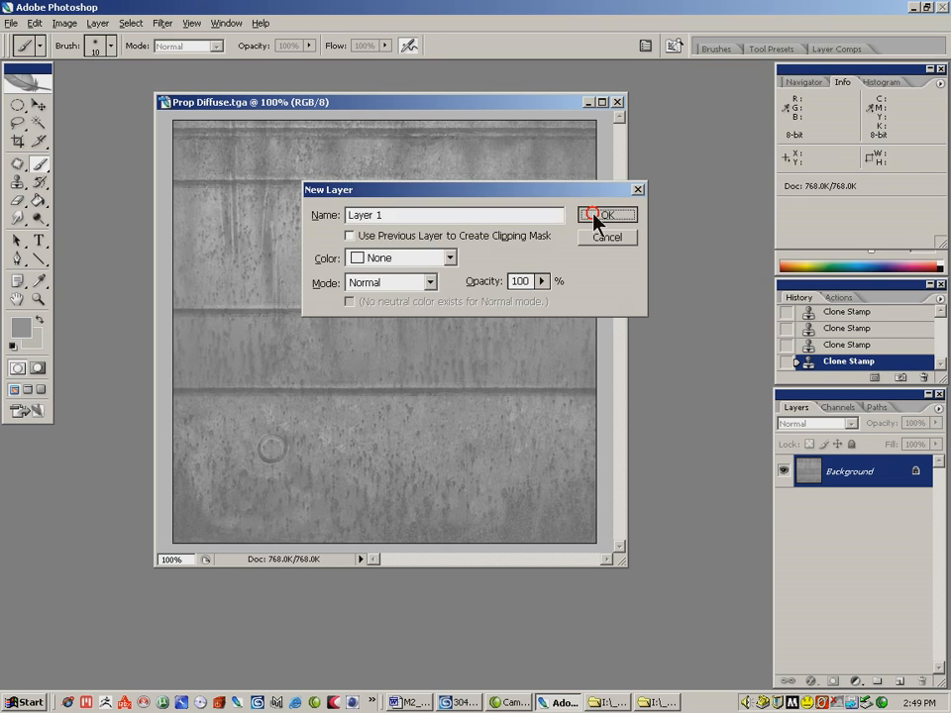
Set a near-white foreground colour and paint straight lines along the four horizontal ridges with the 10-pixel brush
click(20, 327)
drag(367, 293, 261, 74)
click(670, 81)
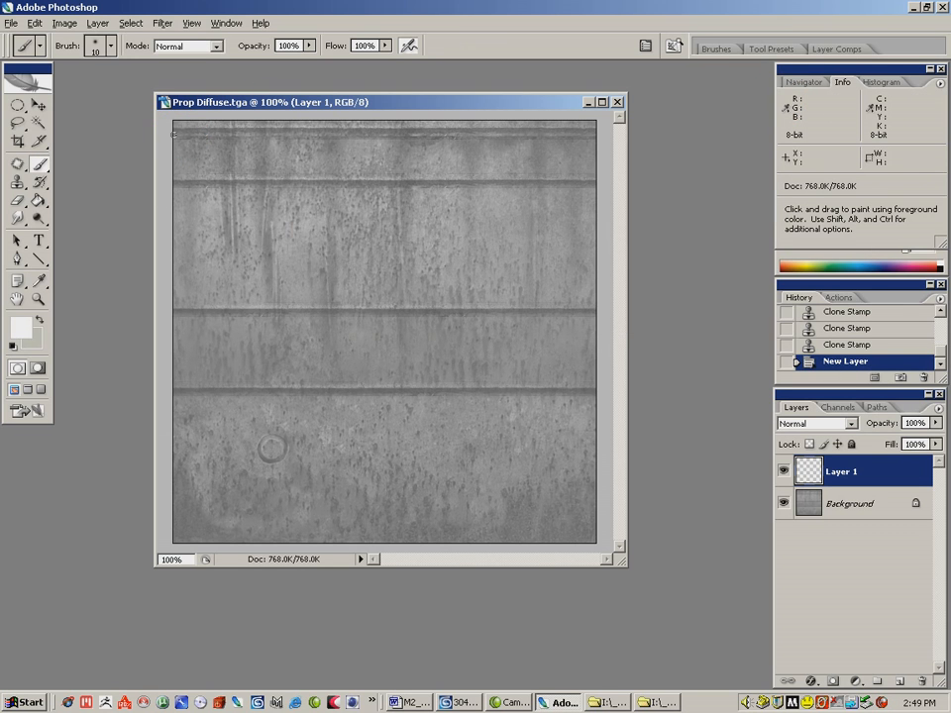
mouse_move(170, 178)
mouse_down()
mouse_move(445, 178)
mouse_move(670, 193)
mouse_move(609, 301)
mouse_move(140, 340)
mouse_move(168, 387)
mouse_move(671, 399)
mouse_move(624, 243)
mouse_up()
drag(602, 134, 74, 138)
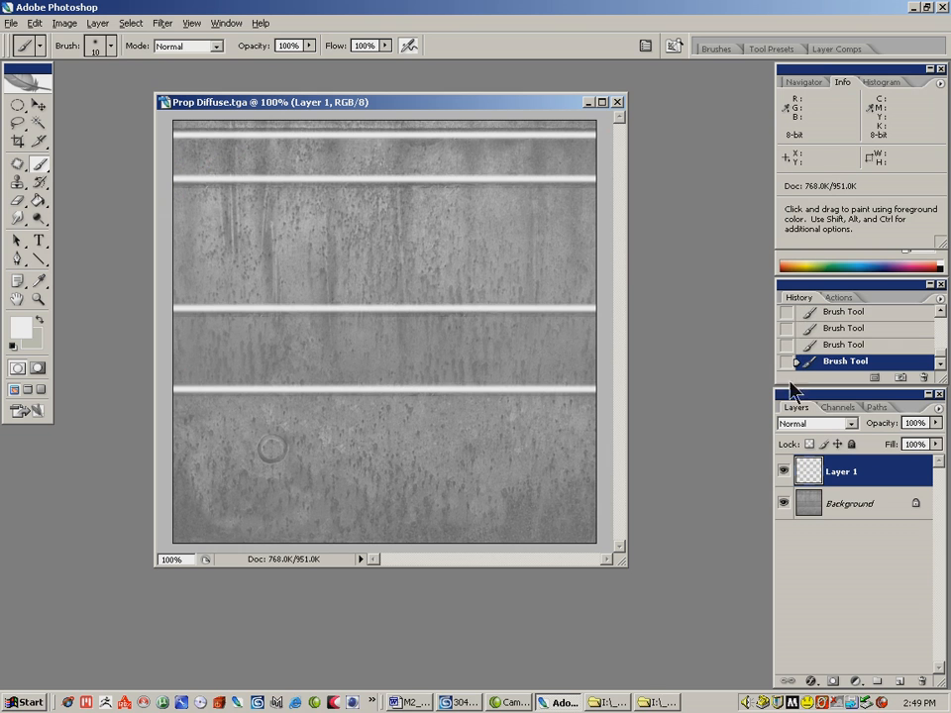
Soften the painted ridge lines with a Gaussian Blur of 3.3 pixels radius
click(162, 23)
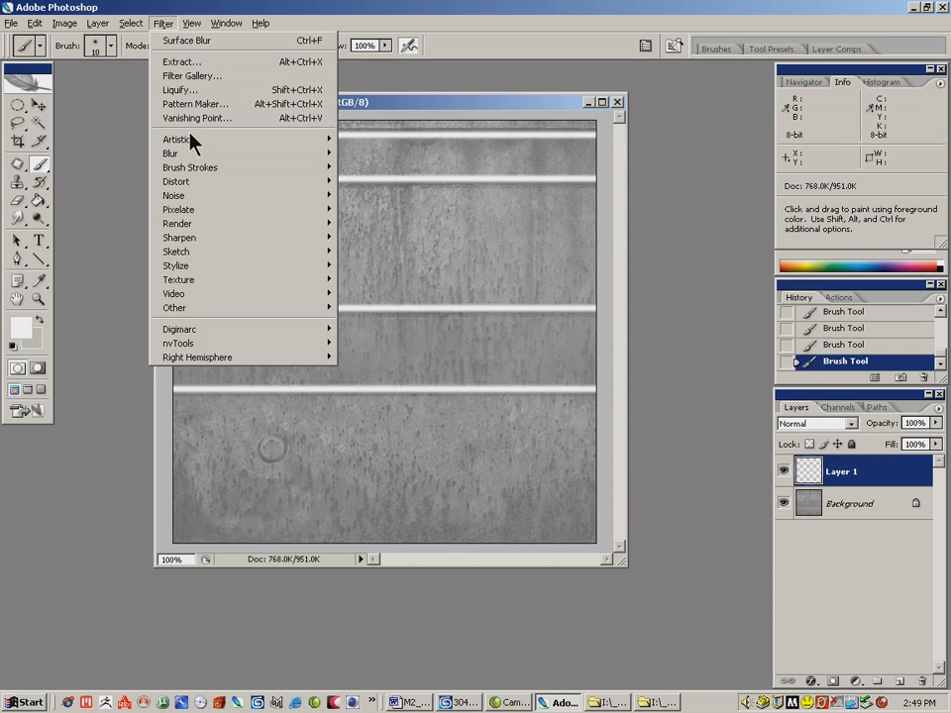
mouse_move(195, 154)
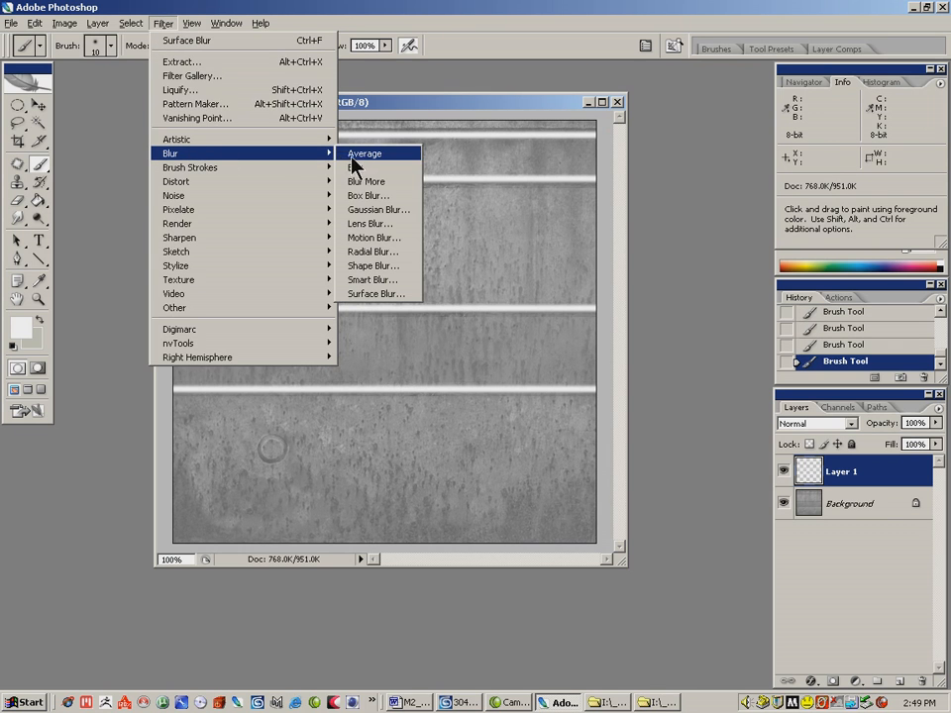
click(388, 211)
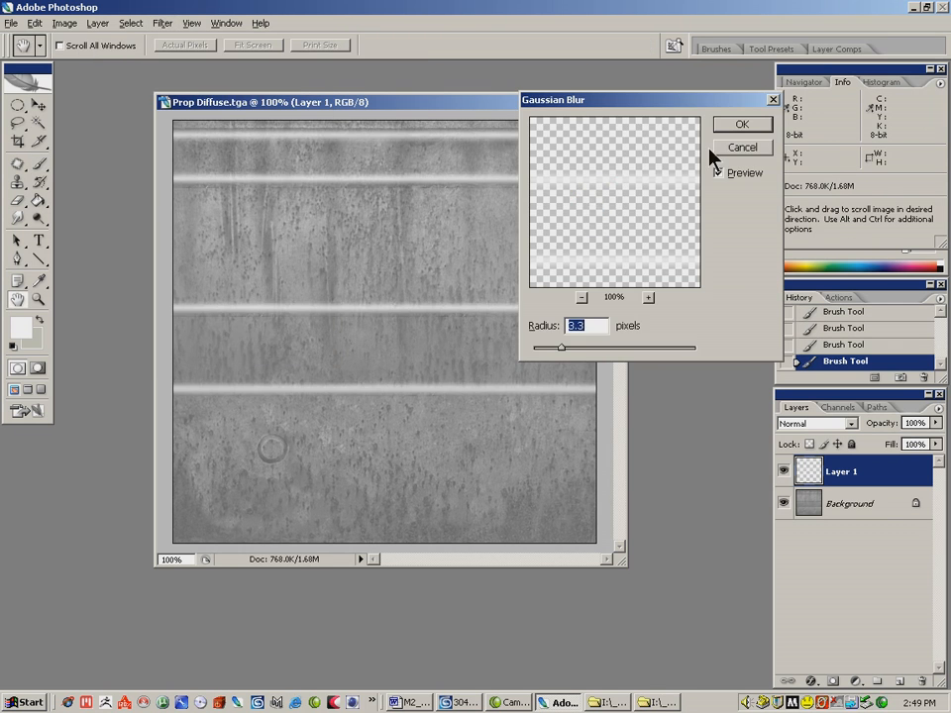
click(739, 125)
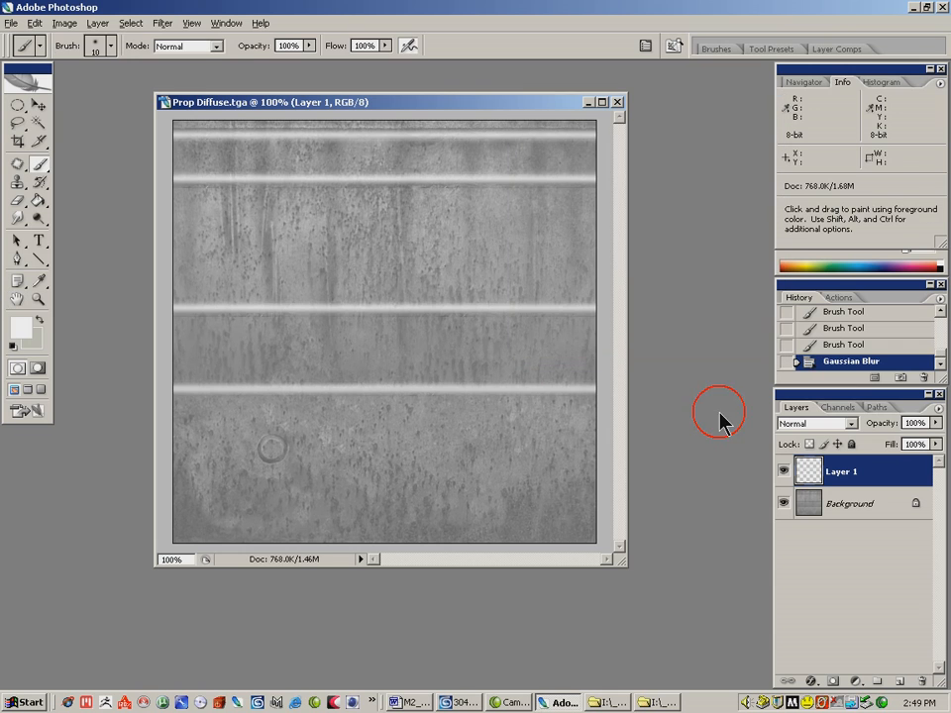
Set Layer 1's blending mode to Color Dodge and its fill to 47%
click(851, 423)
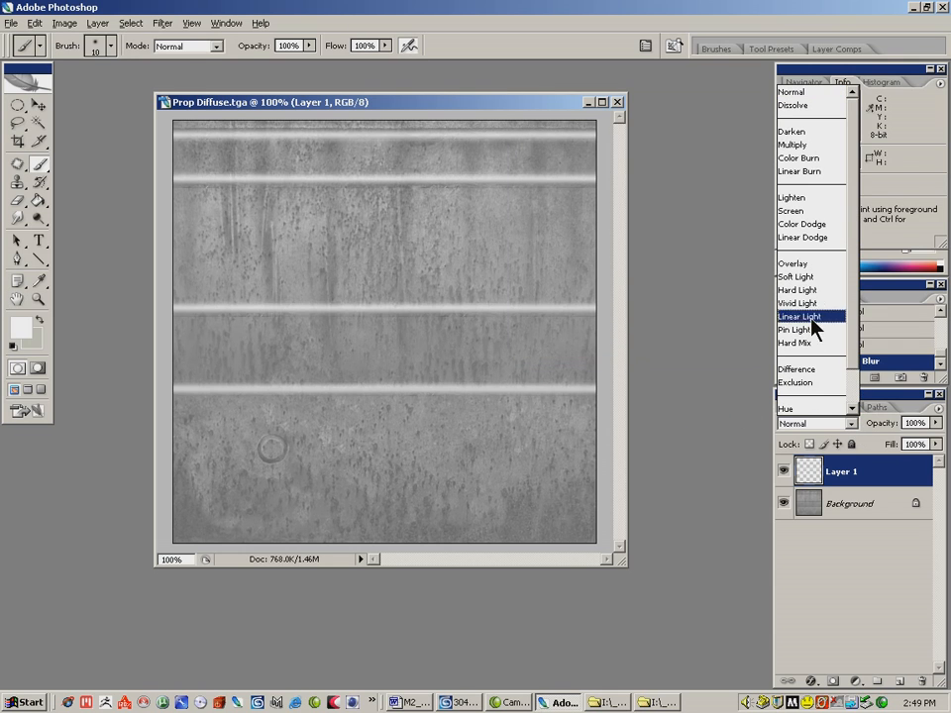
click(808, 225)
mouse_move(936, 443)
mouse_down()
mouse_move(920, 462)
mouse_move(891, 462)
mouse_up()
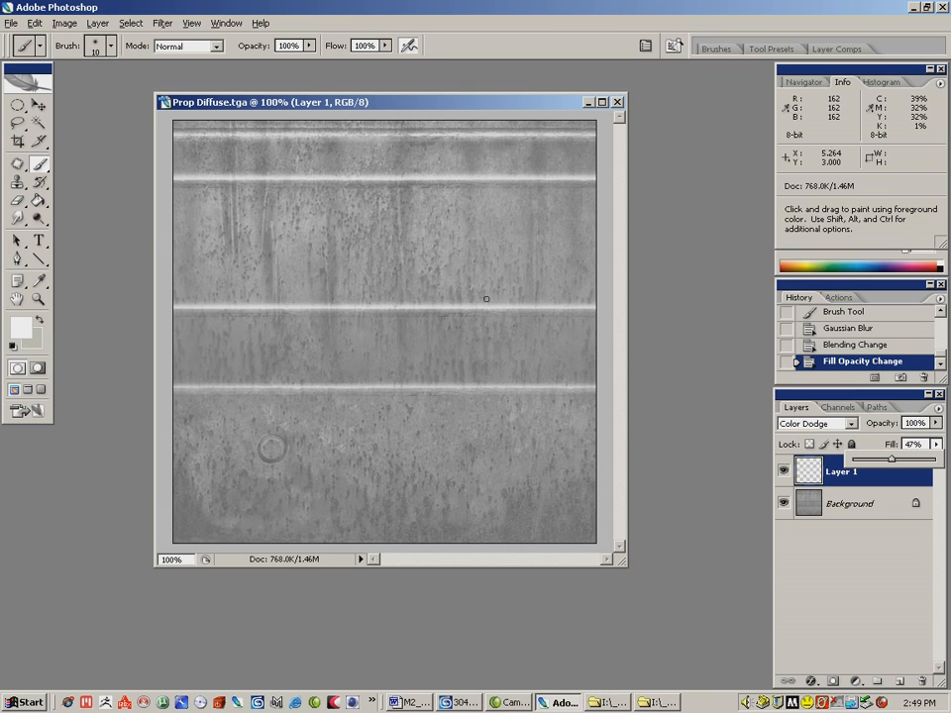
Make an elliptical selection around the small ring and fill it with the near-white foreground colour on a new layer
drag(18, 109, 50, 119)
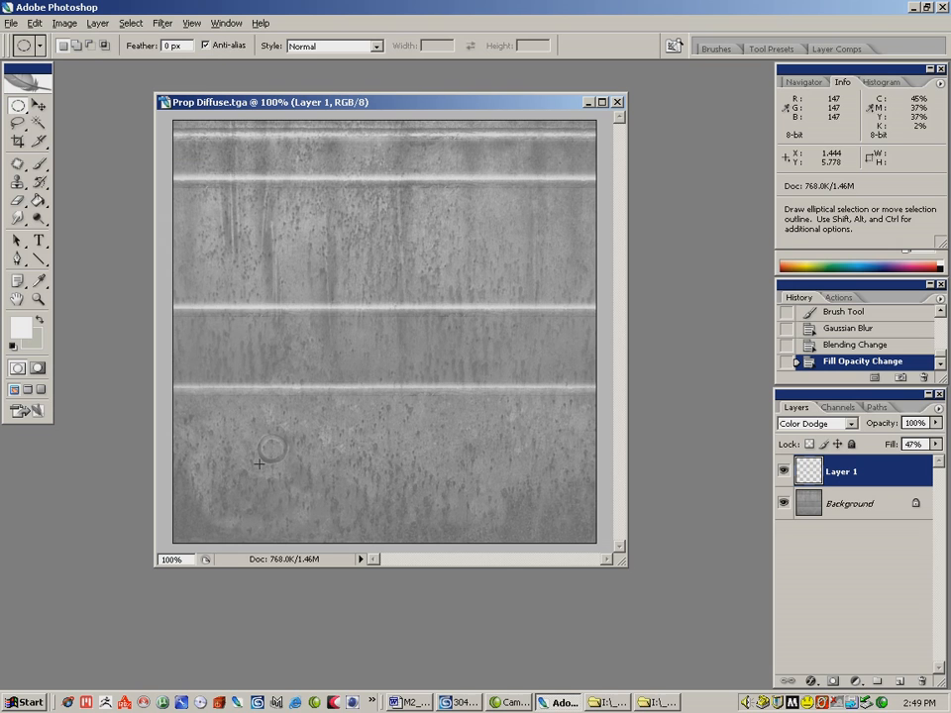
drag(259, 436, 284, 461)
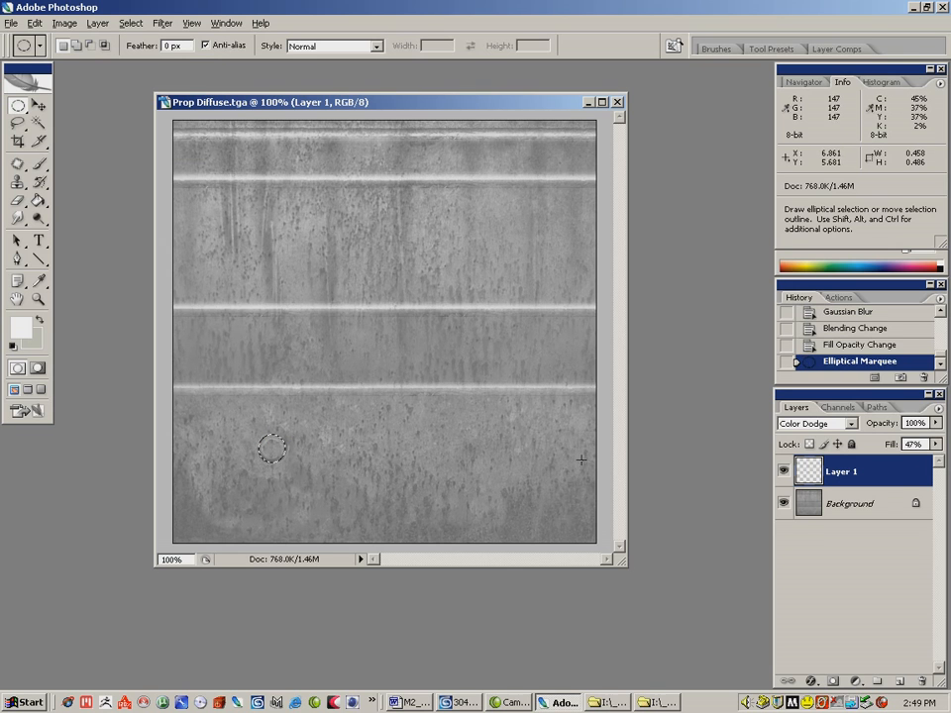
click(936, 407)
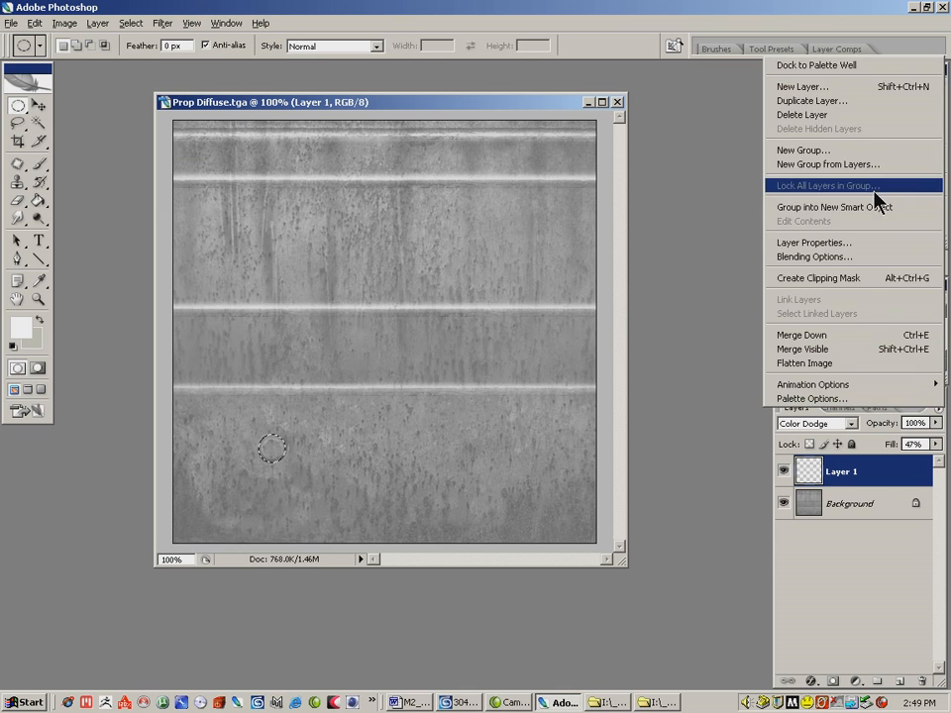
click(802, 86)
click(609, 214)
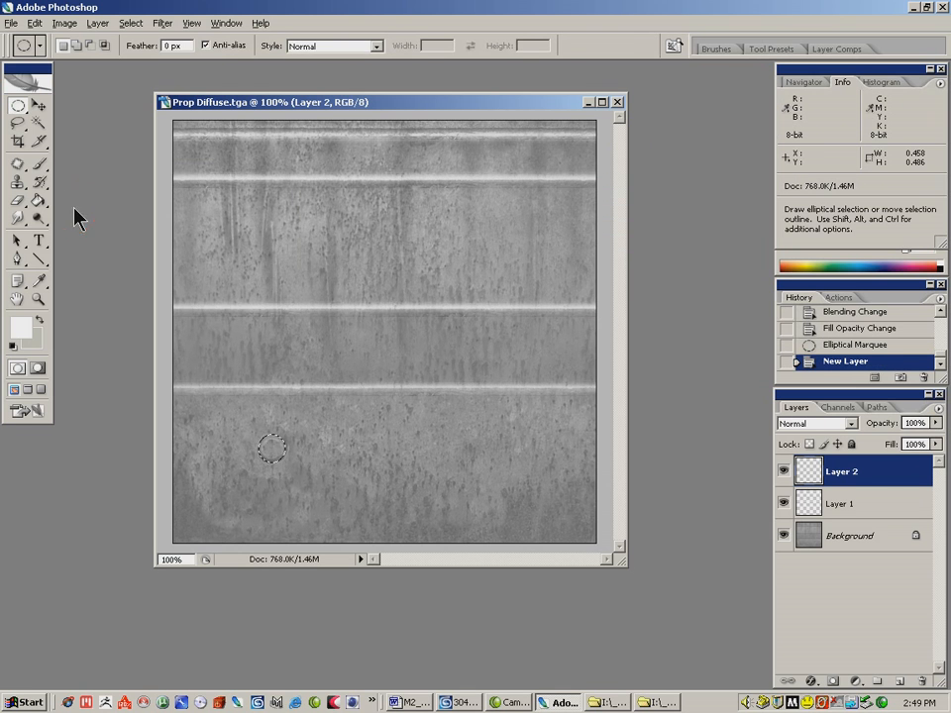
click(39, 200)
click(270, 447)
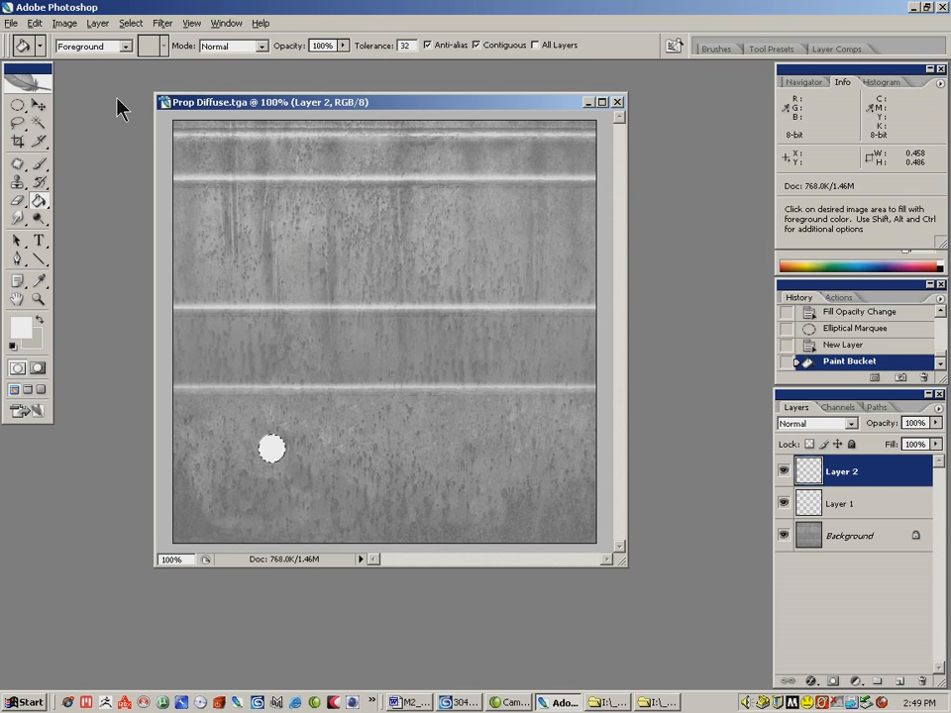
Deselect the filled circle and set Layer 2's blending mode to Color Dodge with its fill at 27%
click(131, 24)
click(198, 55)
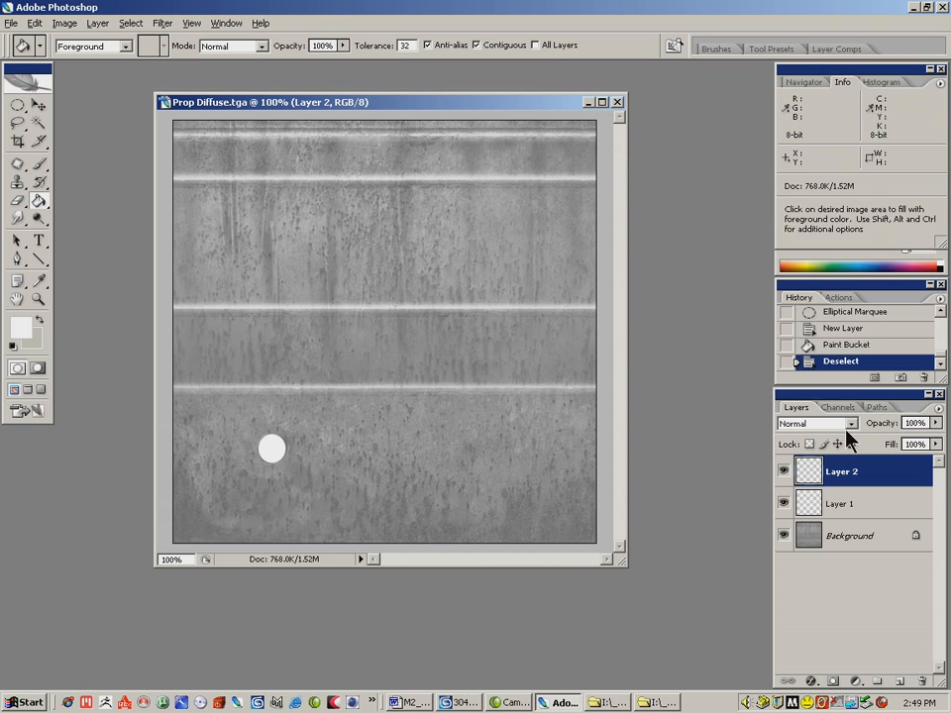
click(814, 423)
click(809, 225)
mouse_move(935, 444)
mouse_down()
mouse_move(915, 452)
mouse_move(919, 467)
mouse_move(873, 461)
mouse_up()
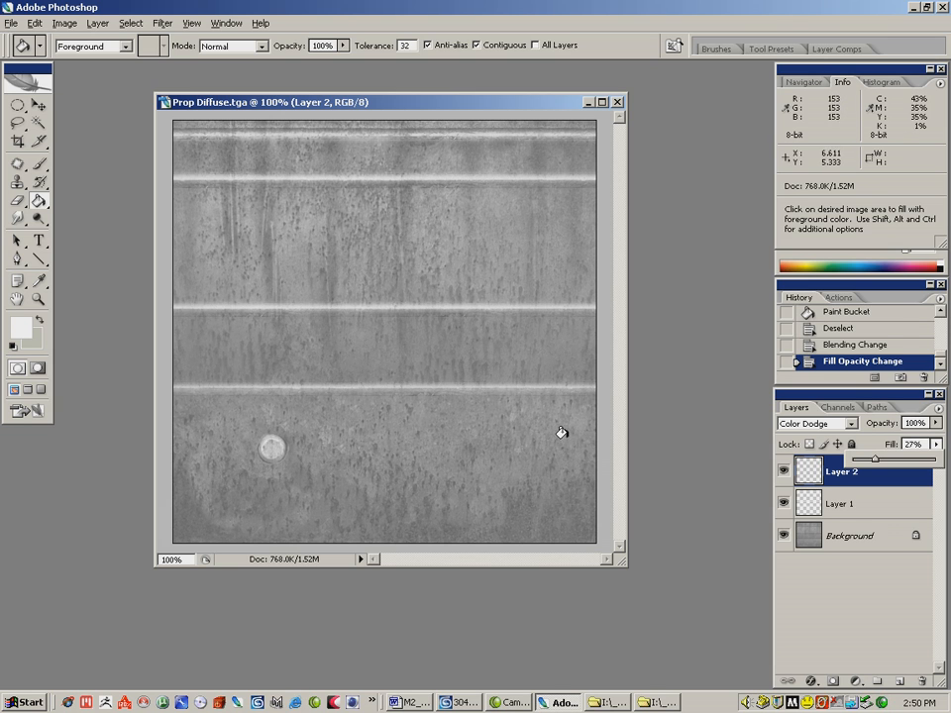
click(909, 396)
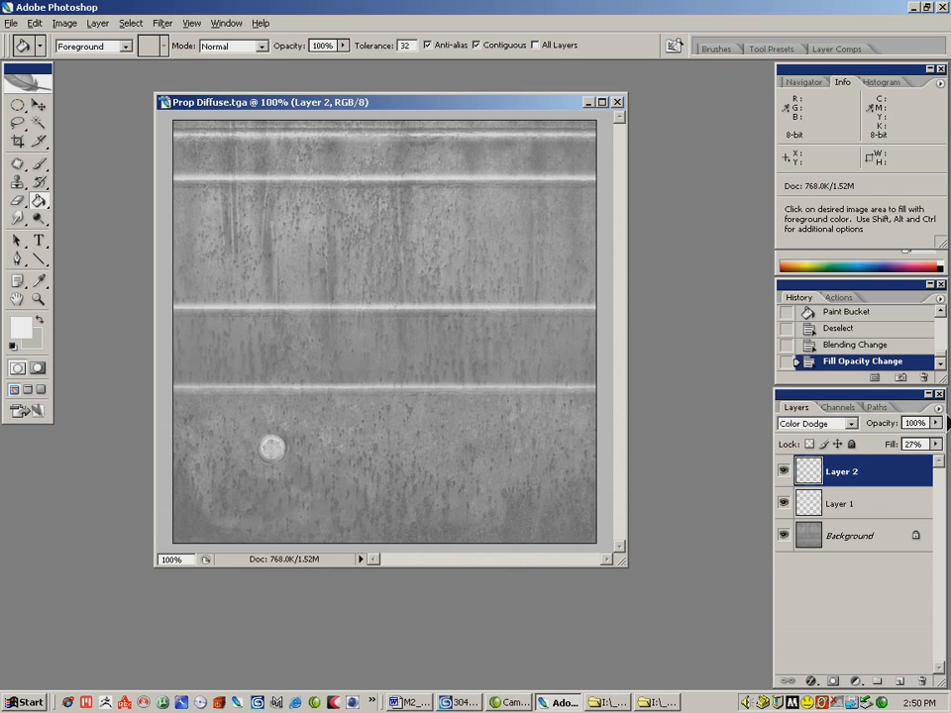
Flatten the image and run the NVIDIA Normal Map Filter with the 3 x 3 filter, Invert X and Y, and scale 8
click(938, 408)
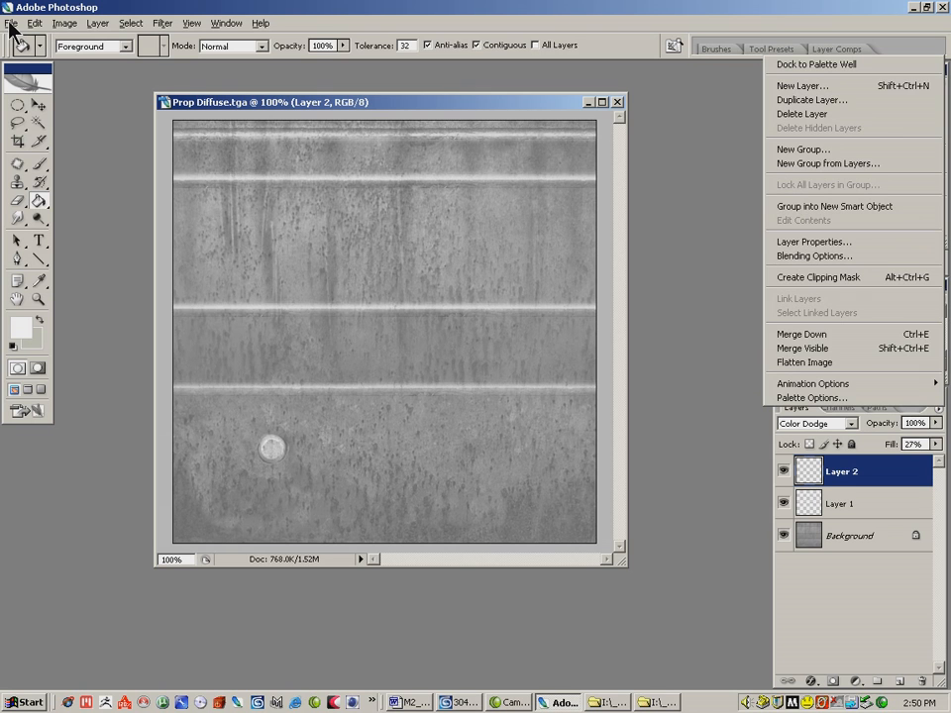
click(797, 363)
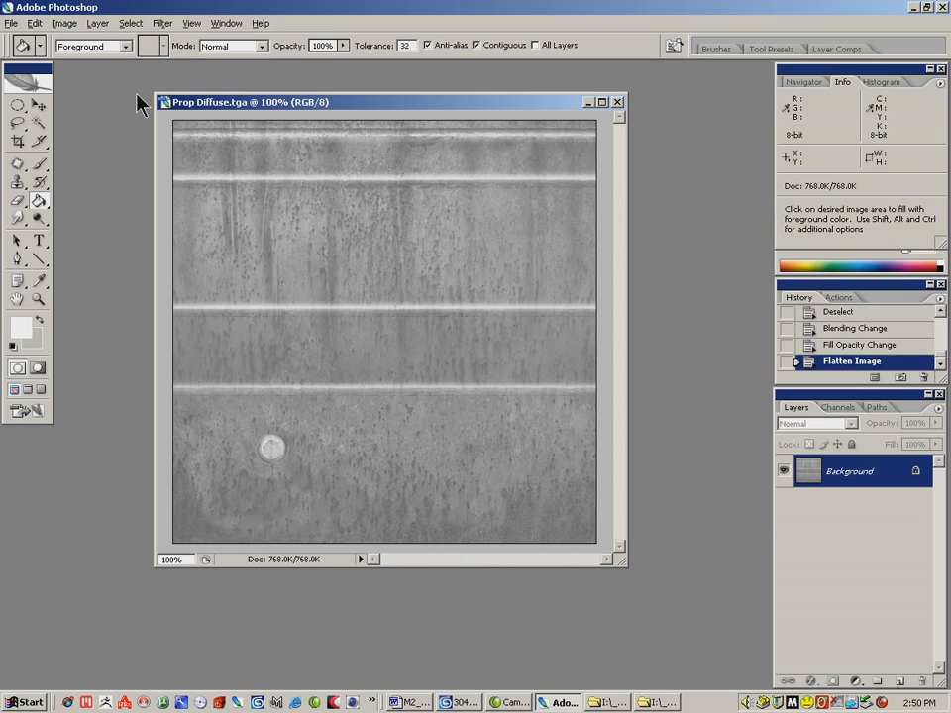
click(162, 24)
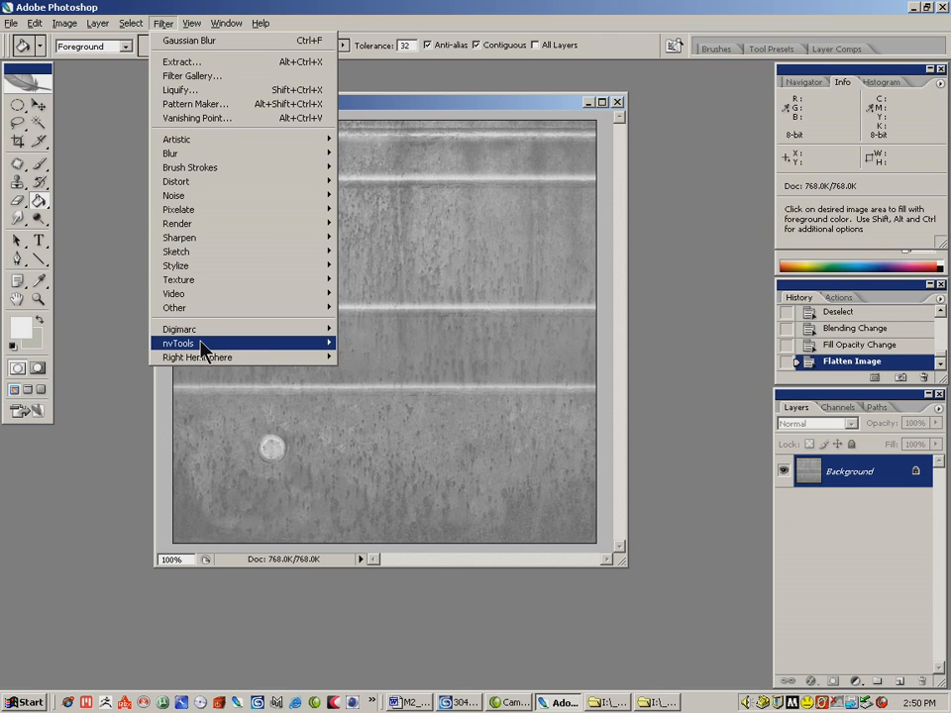
mouse_move(203, 349)
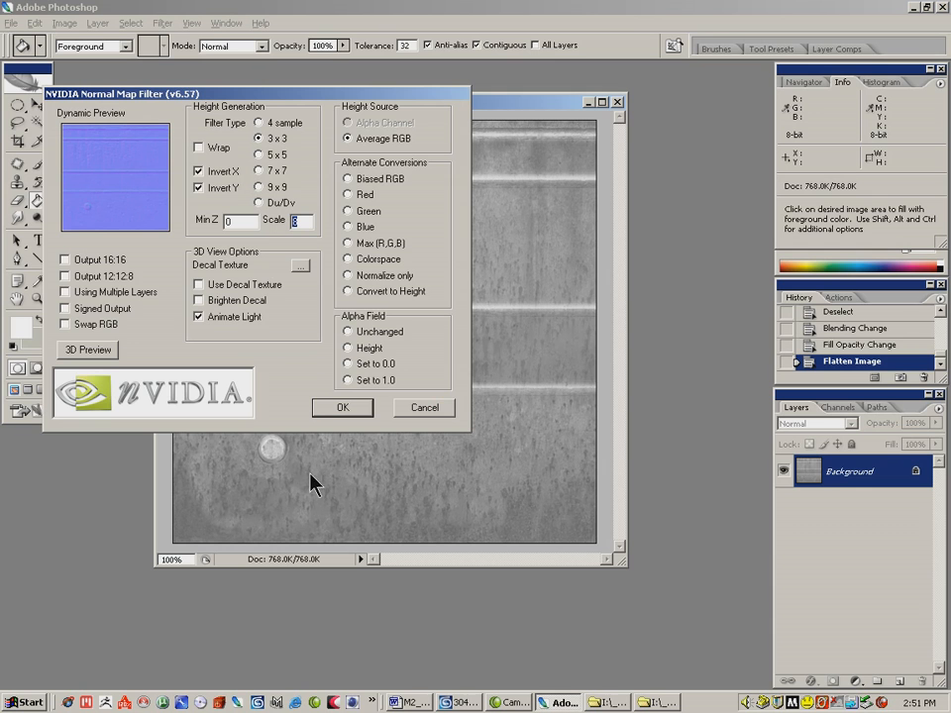
click(346, 406)
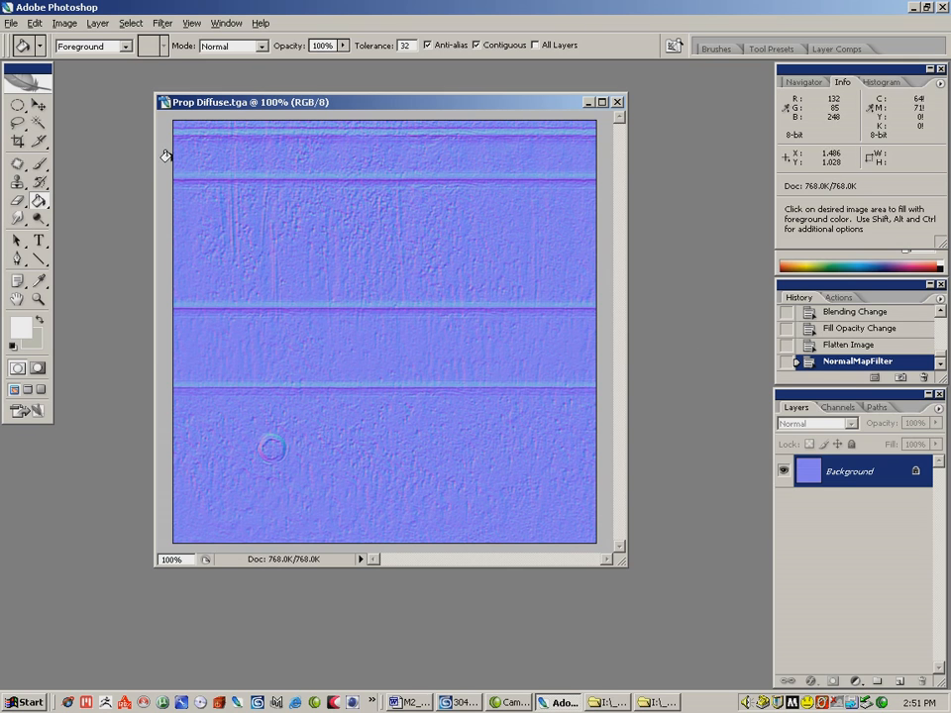
Smooth the normal map with a Surface Blur of 39 pixels radius and a threshold of 24 levels, and save the image
click(161, 24)
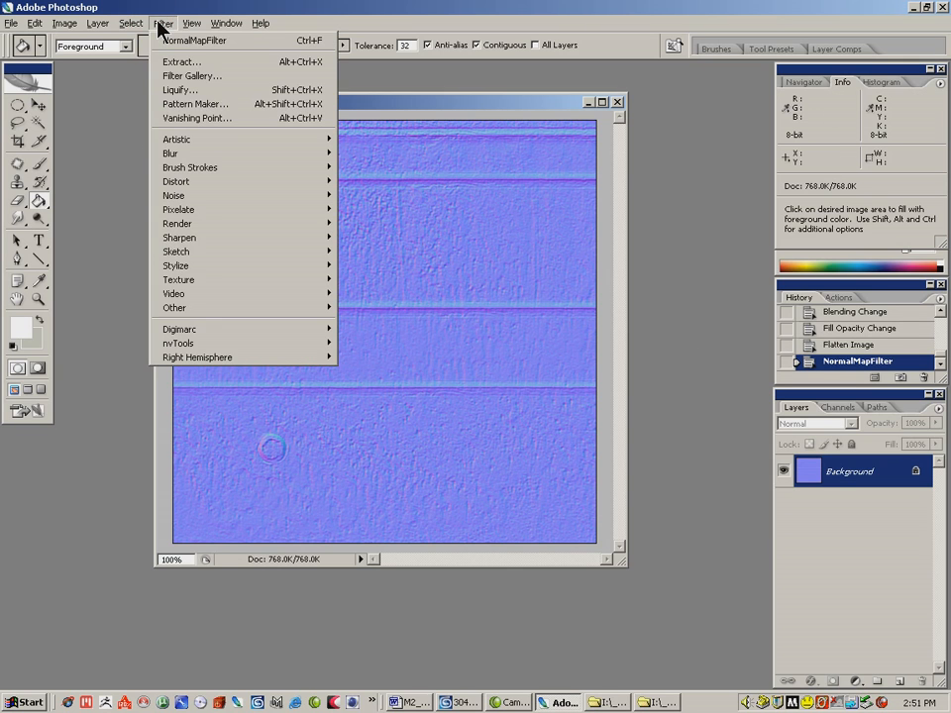
mouse_move(147, 154)
click(364, 293)
drag(535, 272, 537, 263)
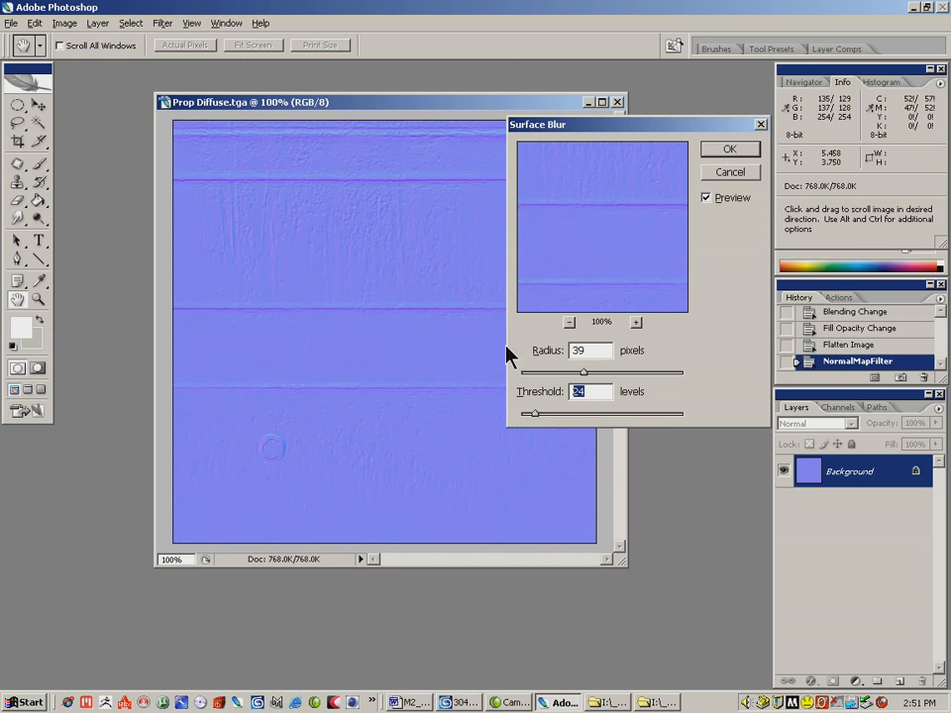
click(731, 150)
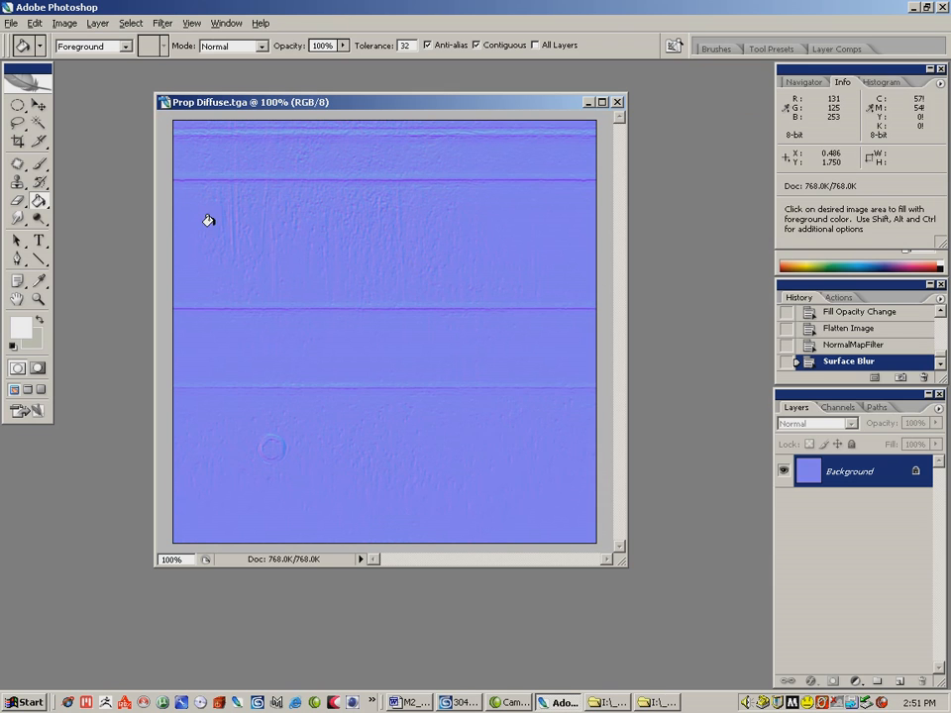
click(10, 22)
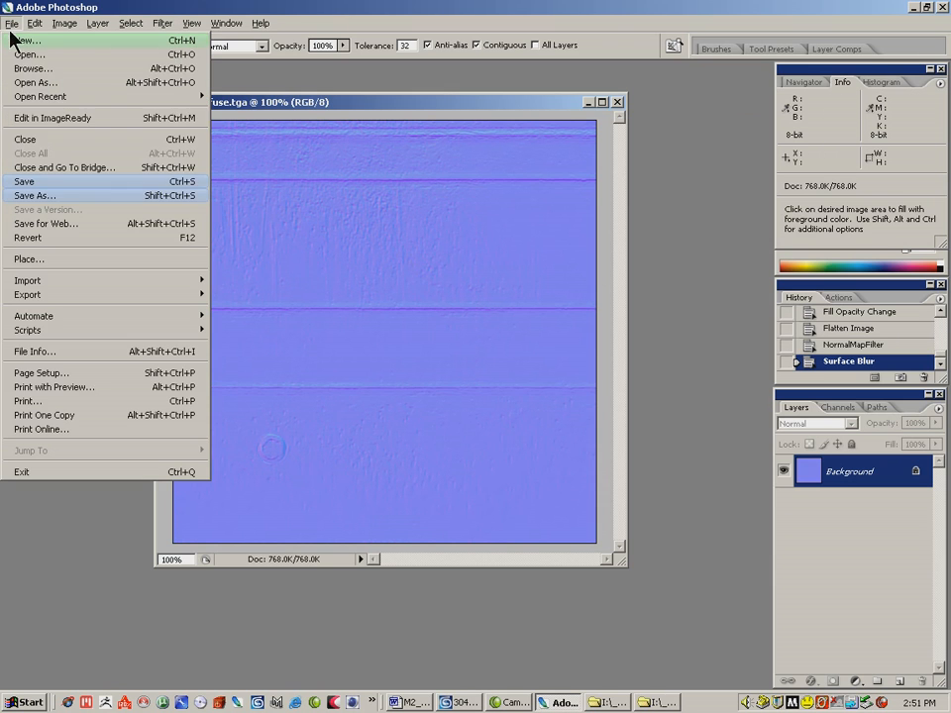
click(55, 181)
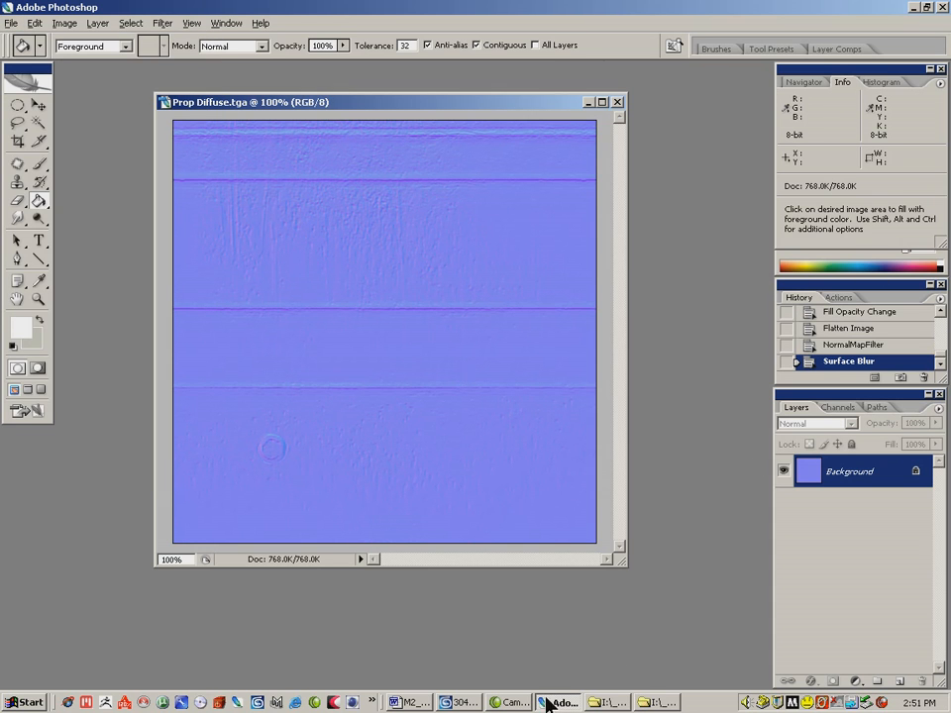
Switch to 3ds Max and copy a blank grey material over the textured one in the first sample slot
click(458, 702)
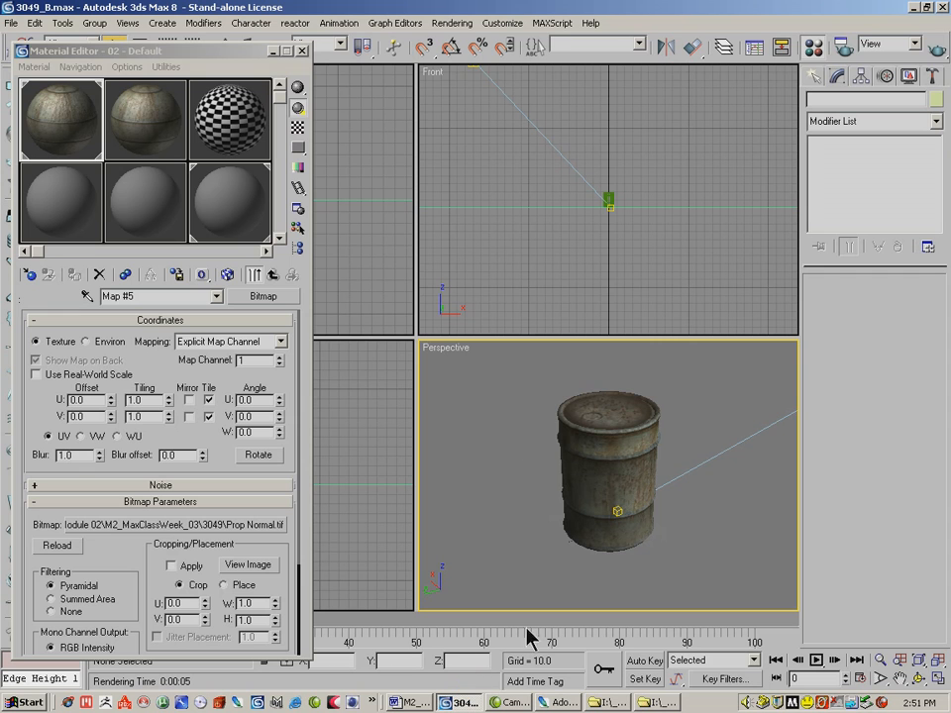
click(146, 208)
drag(145, 202, 46, 110)
Add a Normal Bump map to the Bump channel of the 02 - Default material in the second sample slot
click(146, 119)
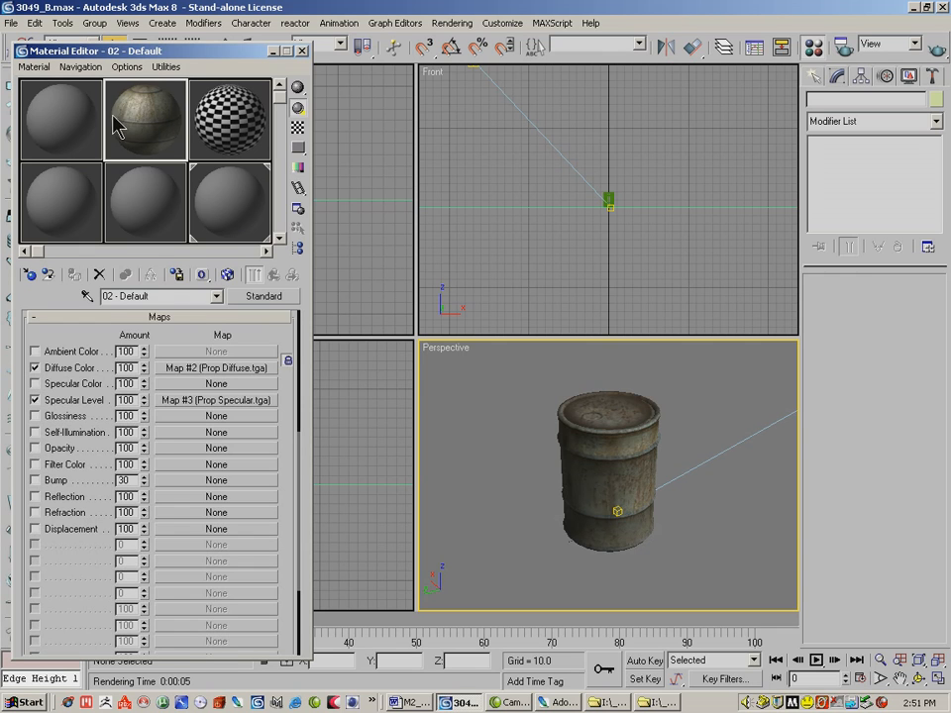
mouse_move(148, 124)
mouse_down()
mouse_move(144, 115)
mouse_move(76, 124)
mouse_move(139, 117)
mouse_up()
click(203, 496)
click(556, 322)
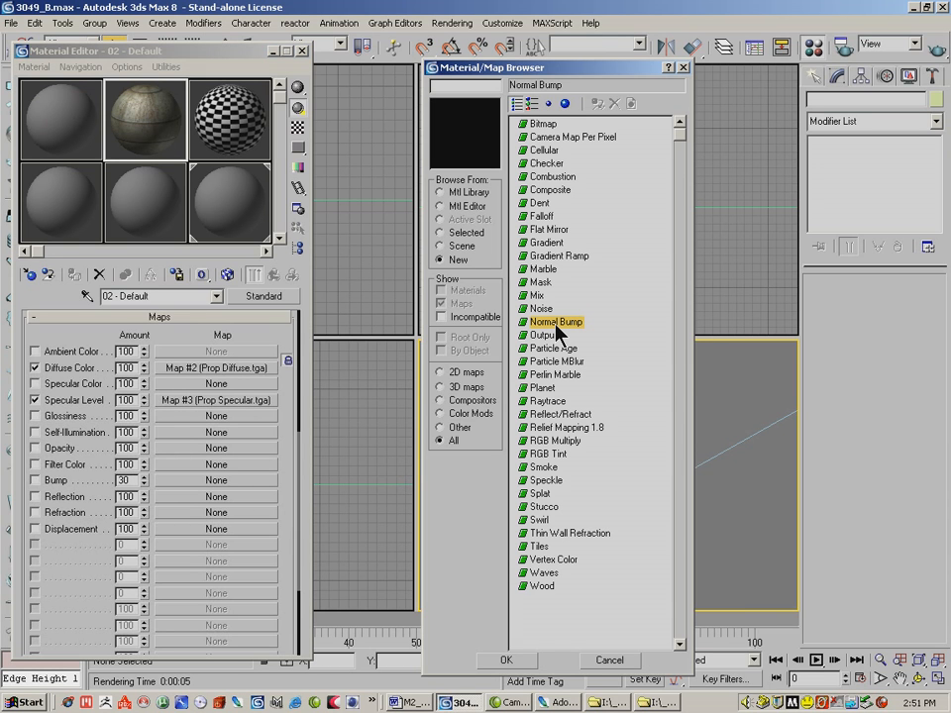
double_click(557, 327)
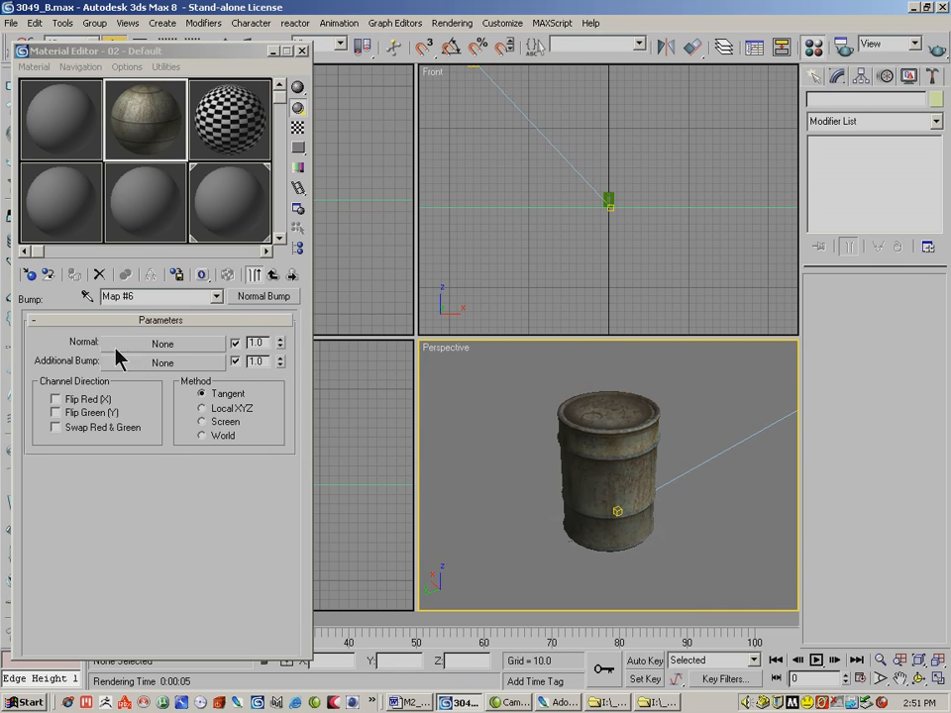
Load the bitmap Prop Normal.tif as the Normal map of the Normal Bump
click(170, 343)
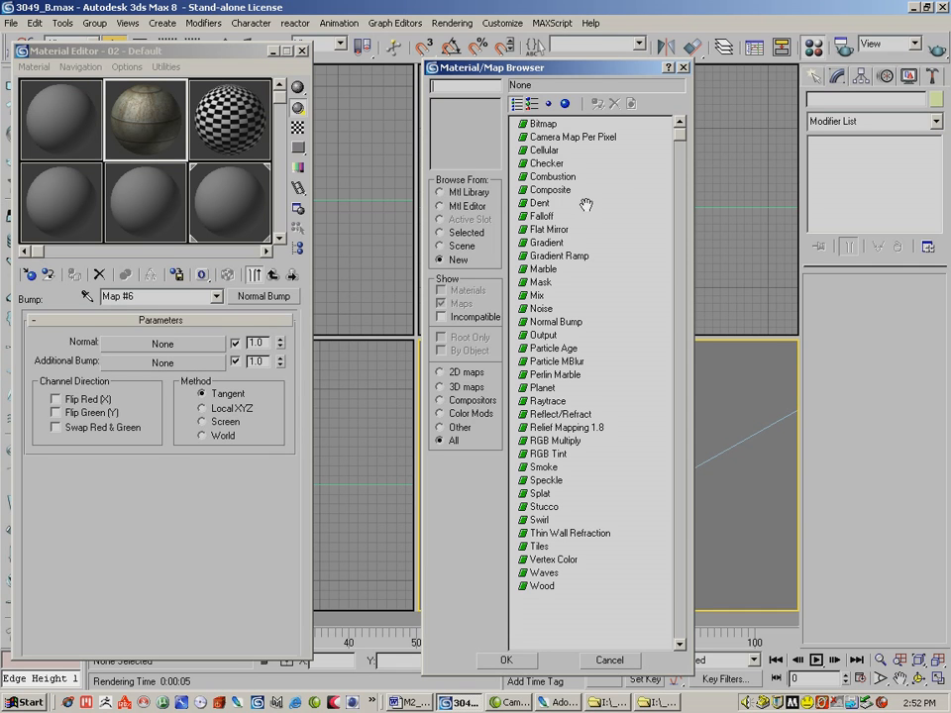
double_click(545, 124)
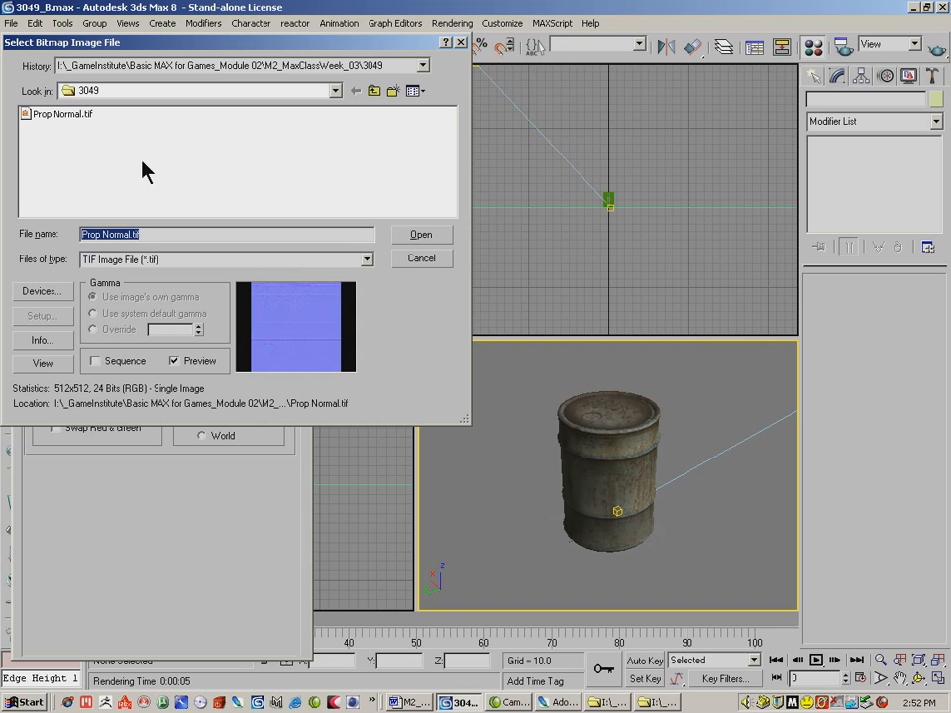
click(61, 115)
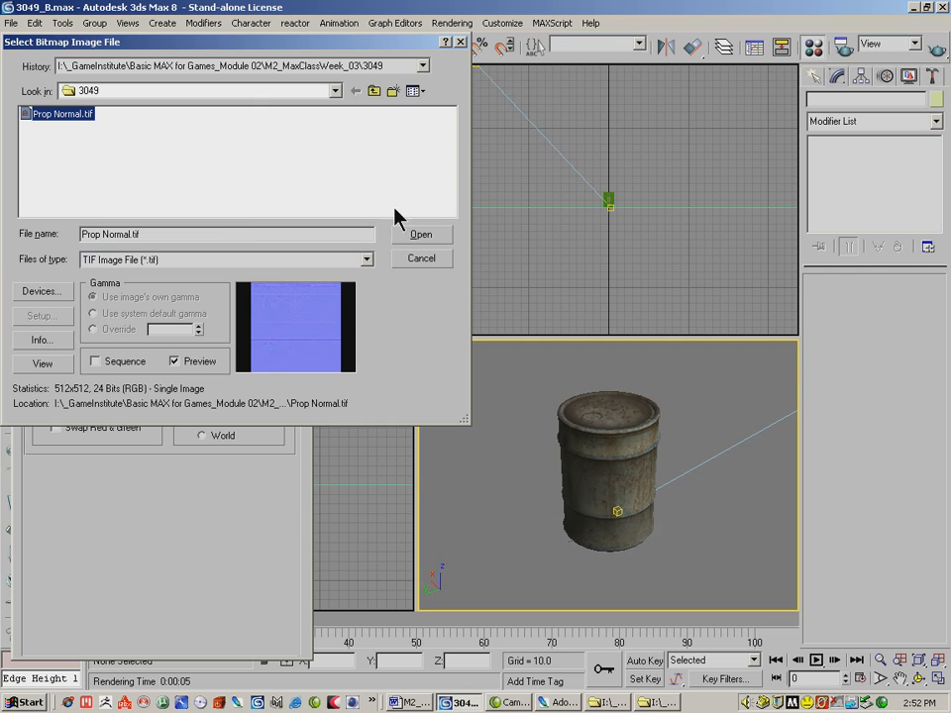
click(433, 242)
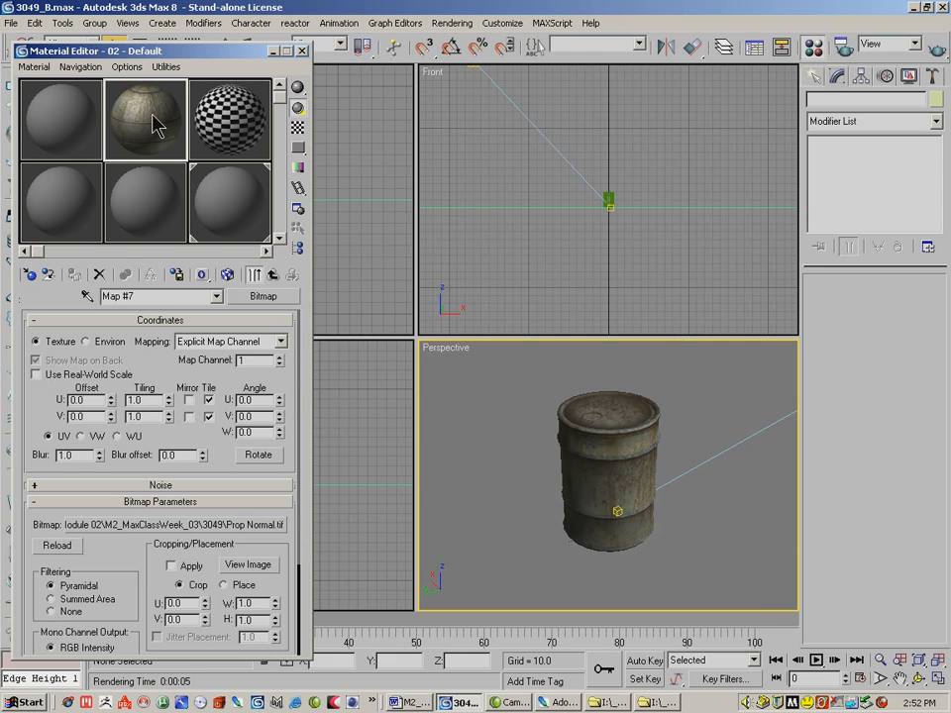
Assign the 02 - Default material to the barrel, replacing the same-named material, and render the Perspective view
drag(554, 465, 590, 466)
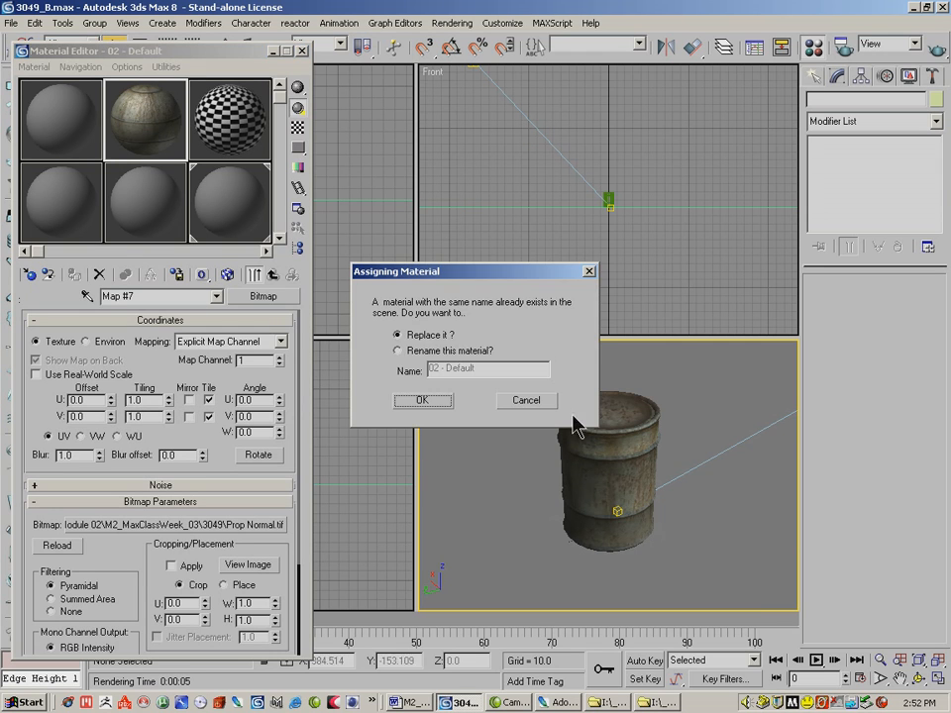
click(424, 400)
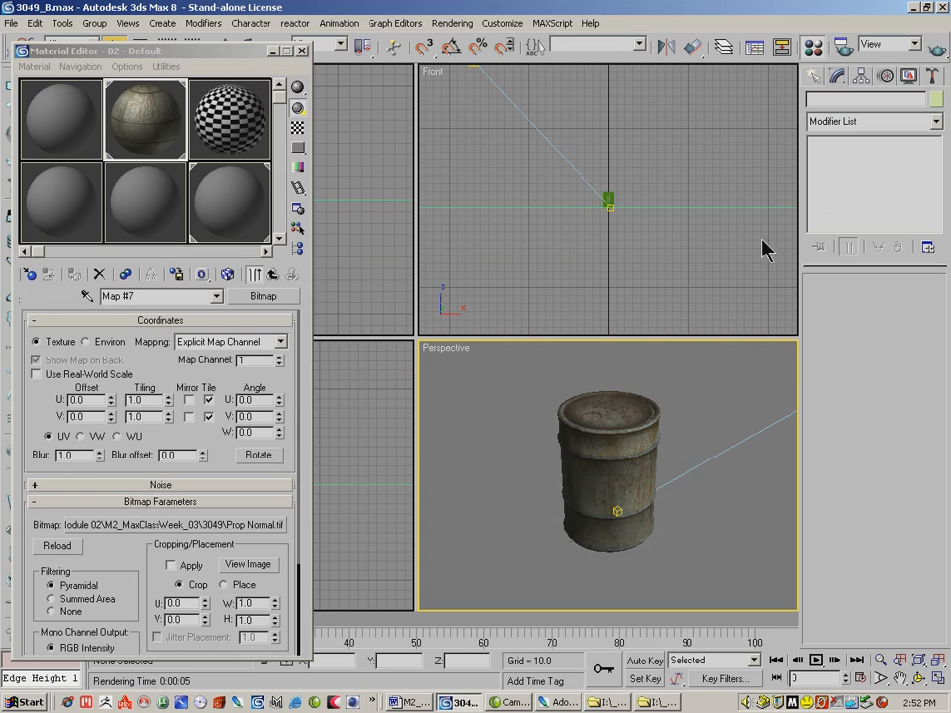
click(935, 48)
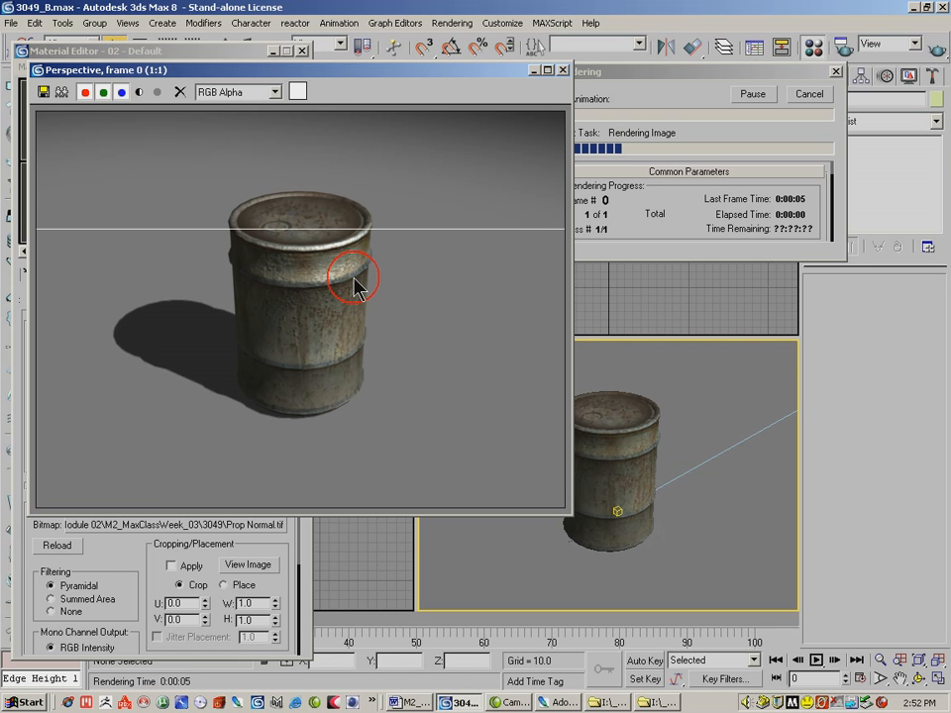